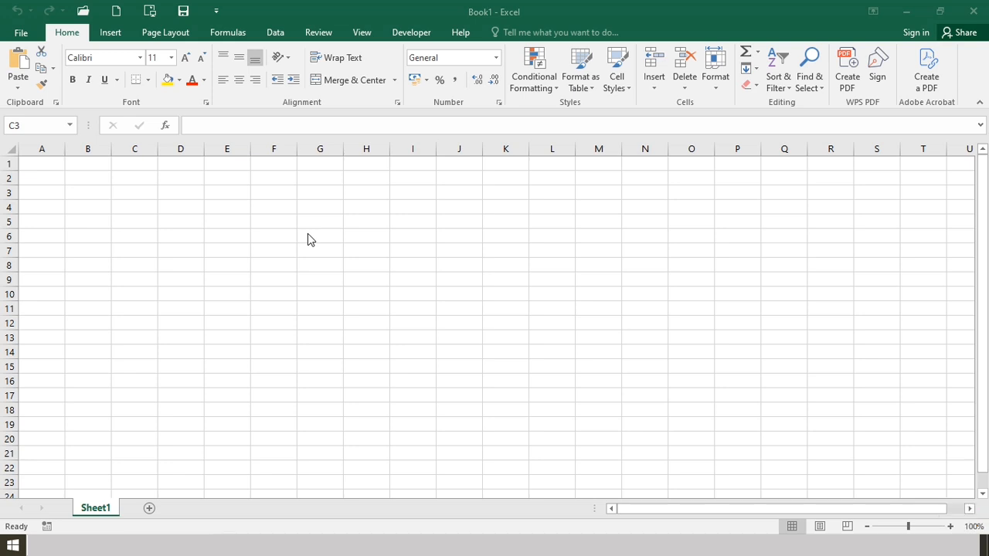
- Select individual cells such as C3, E3 and G3 to examine how the Name Box shows each cell's address
left_click(216, 197)
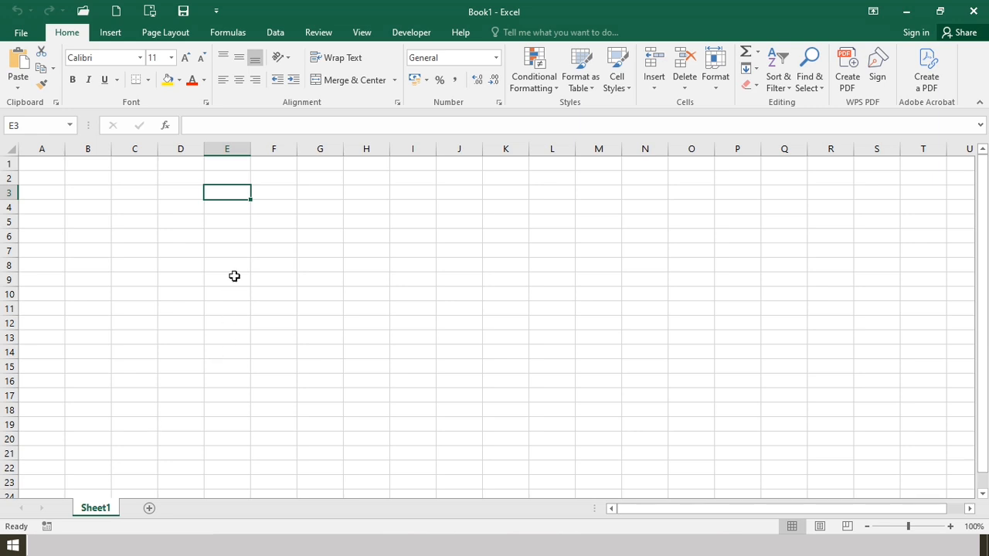
left_click(207, 211)
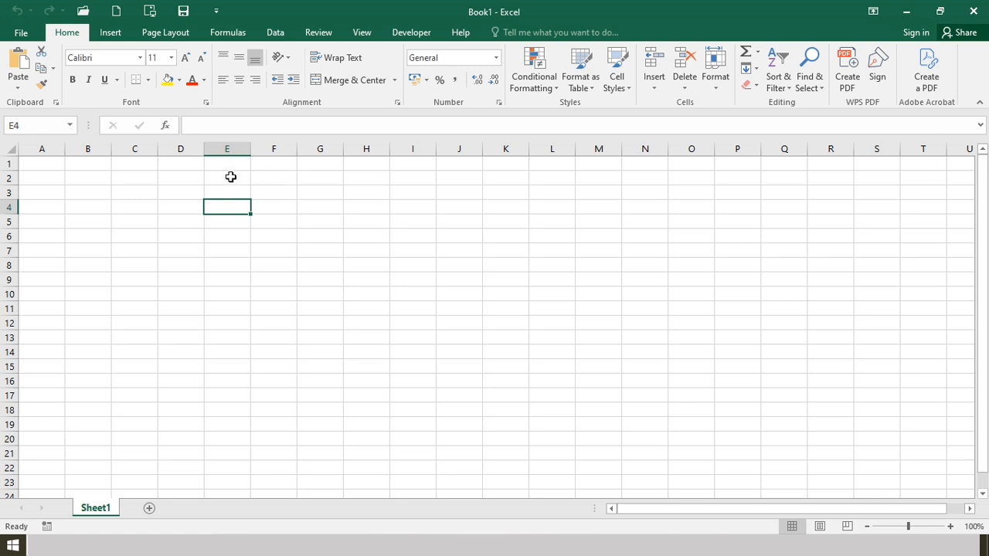
left_click(129, 197)
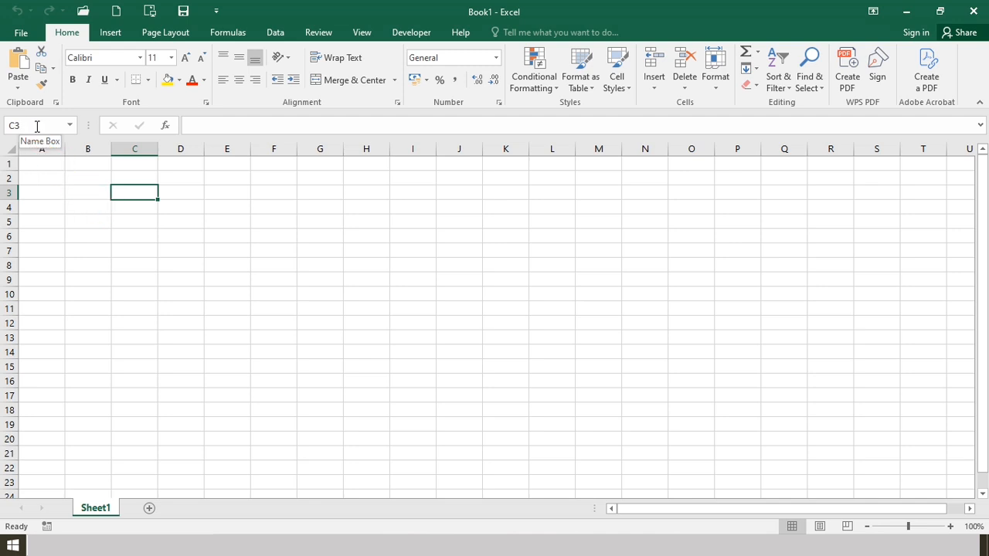
left_click(190, 192)
left_click(222, 194)
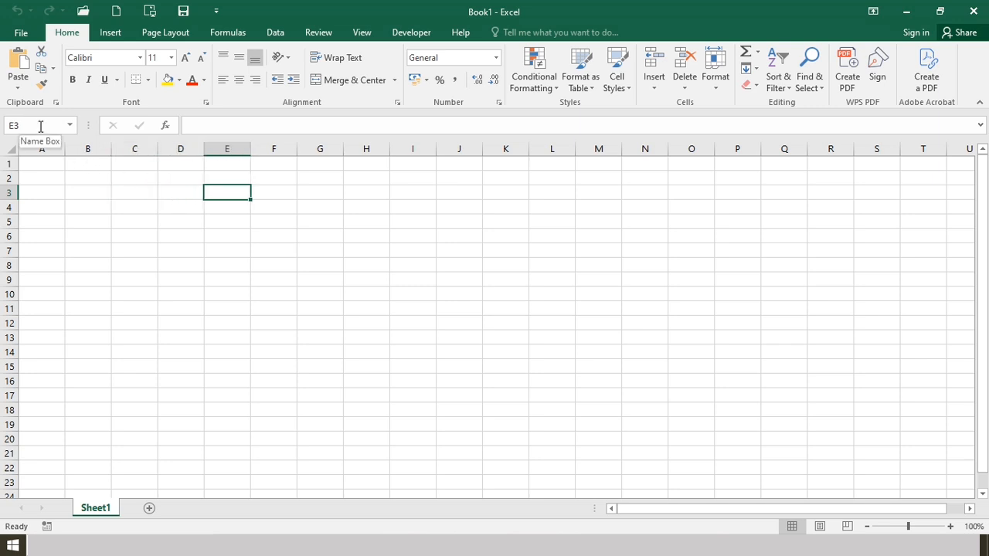
left_click(176, 192)
left_click(268, 195)
left_click(272, 223)
left_click(315, 193)
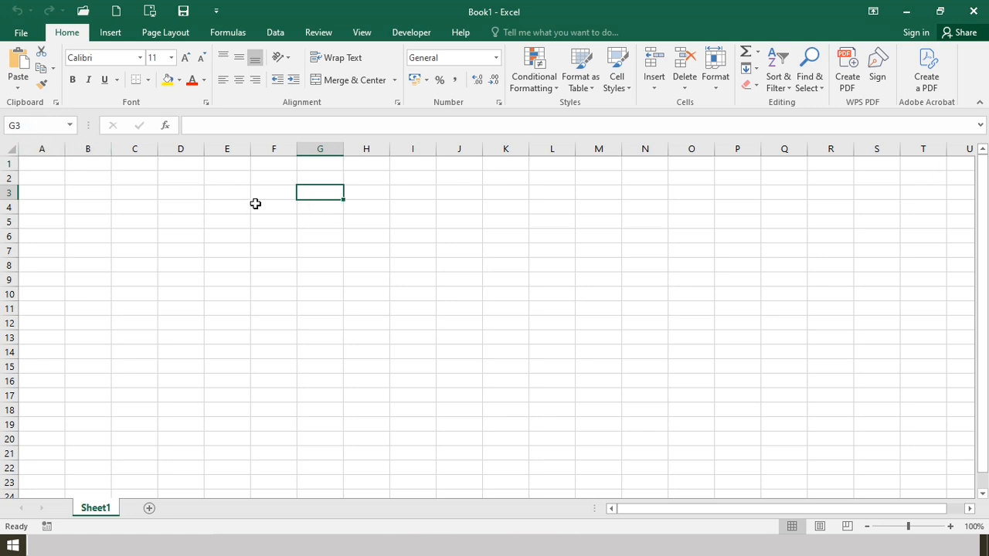
left_click(35, 128)
type("a")
left_click(326, 196)
type("a123")
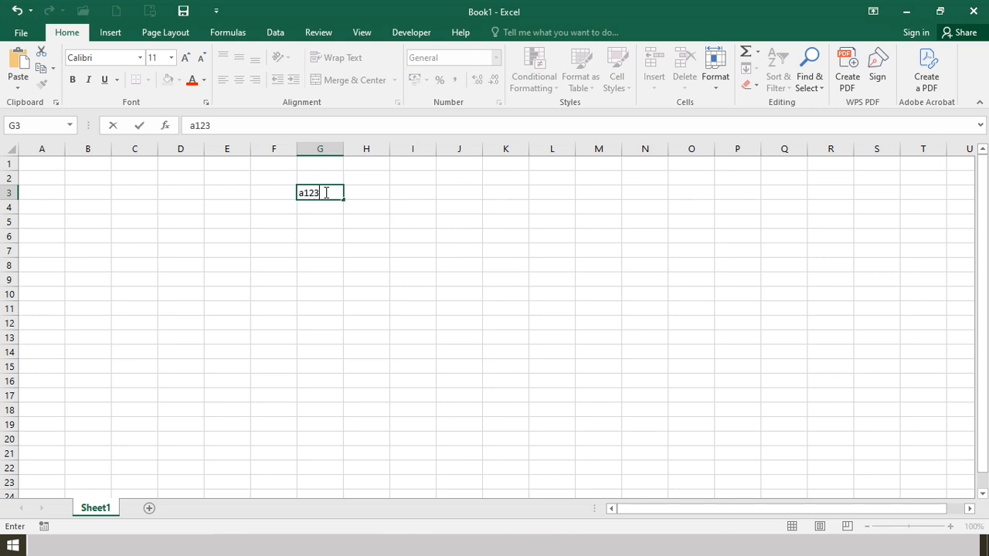
type("(")
key("BackSpace")
key("BackSpace")
key("BackSpace")
key("BackSpace")
key("BackSpace")
left_click(326, 211)
left_click(320, 195)
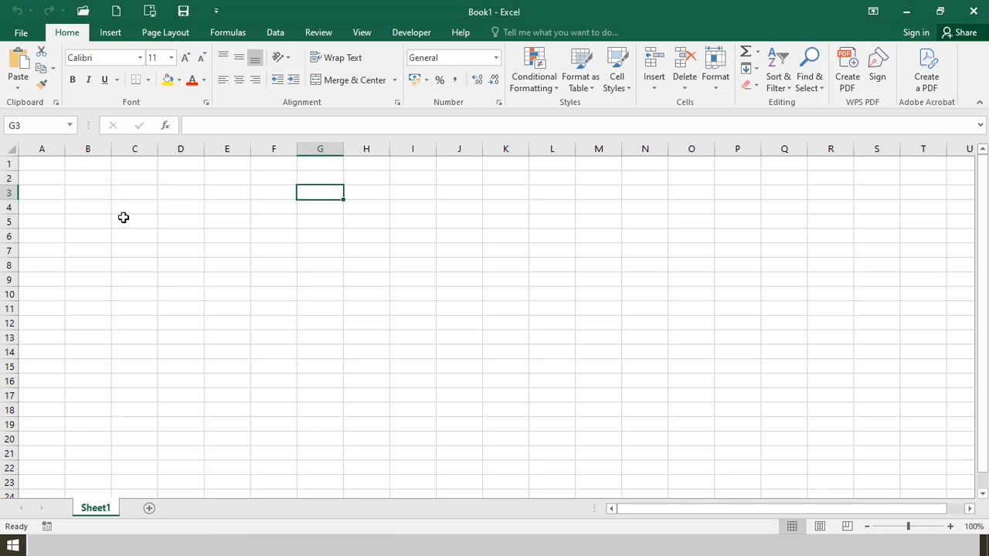
- Enter the title "Contact List" in cell B2
left_click(96, 180)
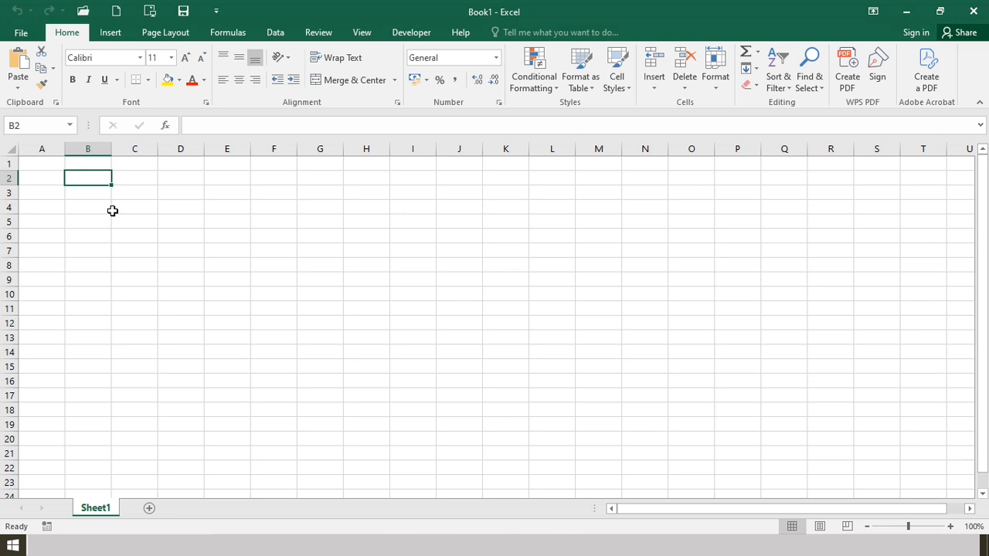
type("Con")
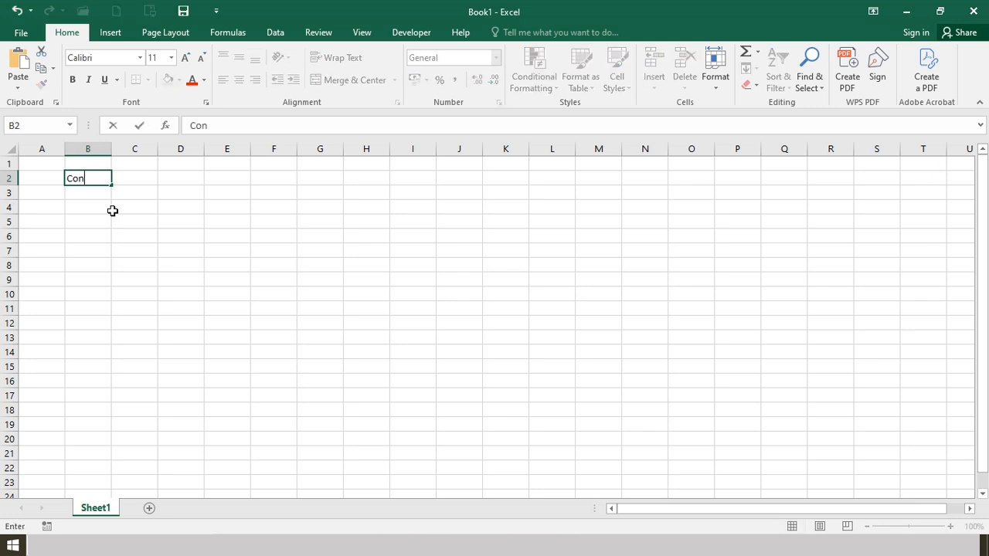
type("tact List")
key("Return")
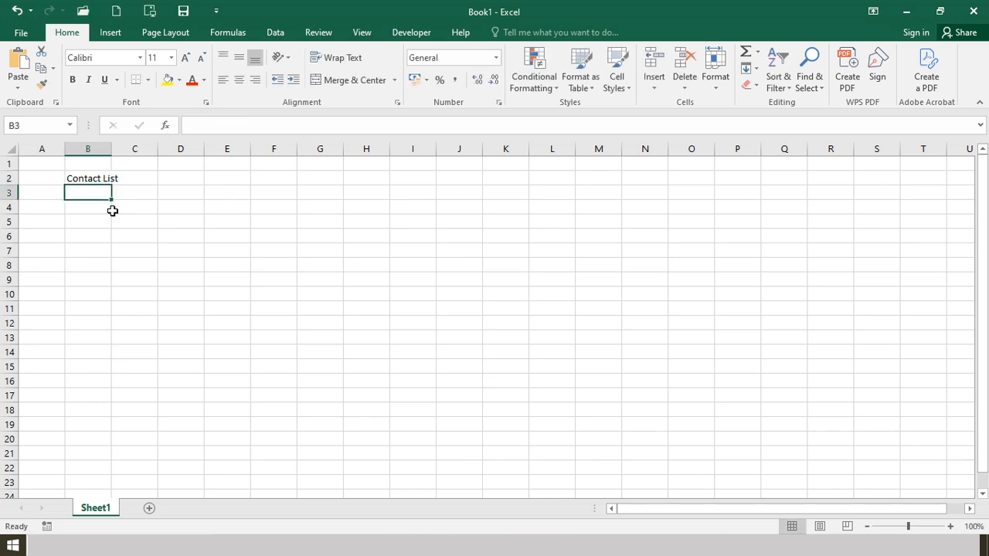
- Make the title in B2 bold and autofit column B to its text
left_click(85, 178)
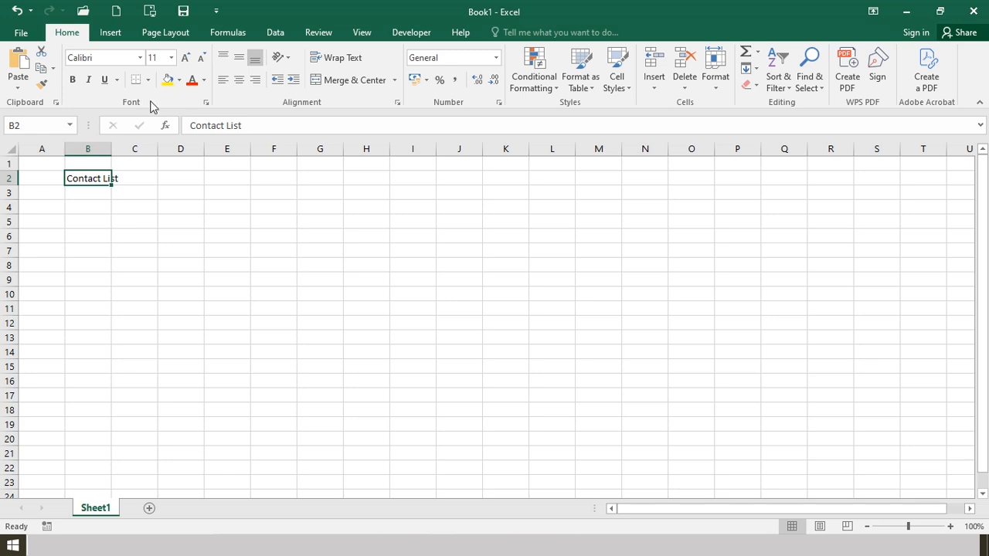
left_click(73, 84)
double_click(110, 154)
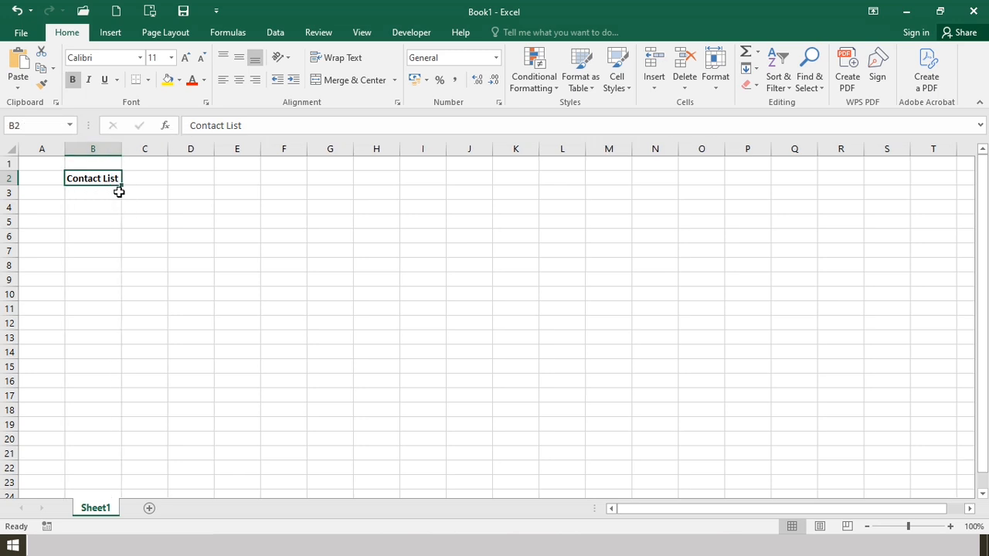
- Increase the B2 title's font size to 16 and autofit column B to the enlarged text
left_click(185, 62)
left_click(186, 62)
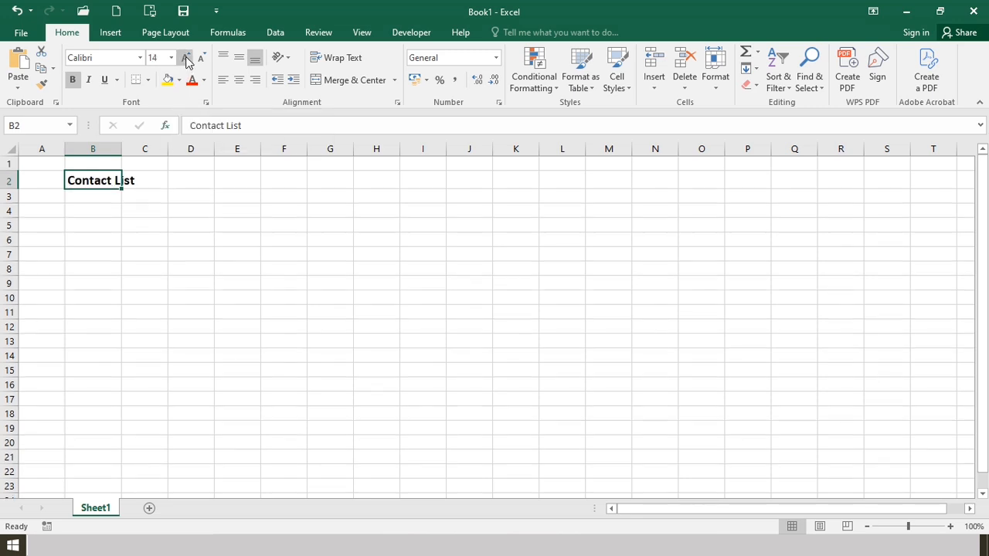
left_click(185, 61)
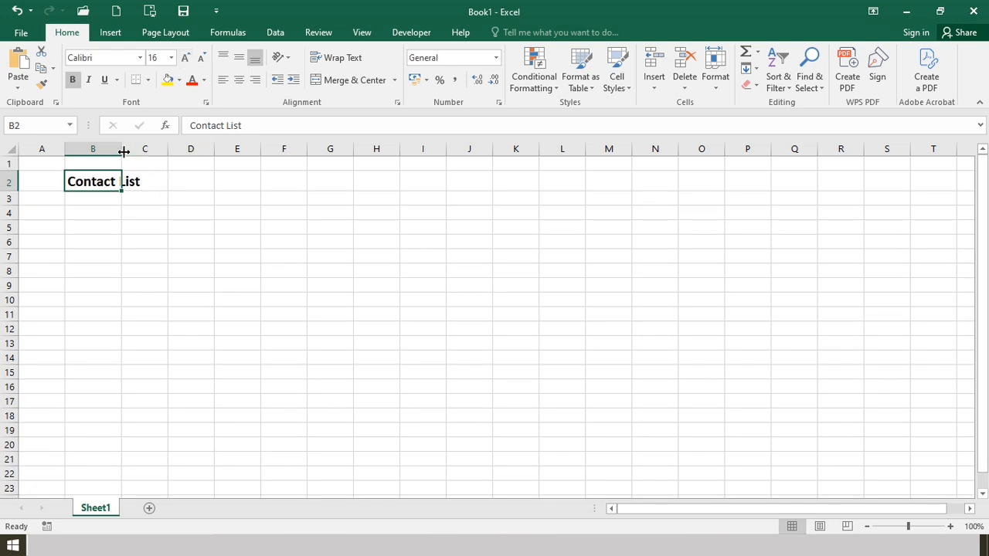
left_click(110, 200)
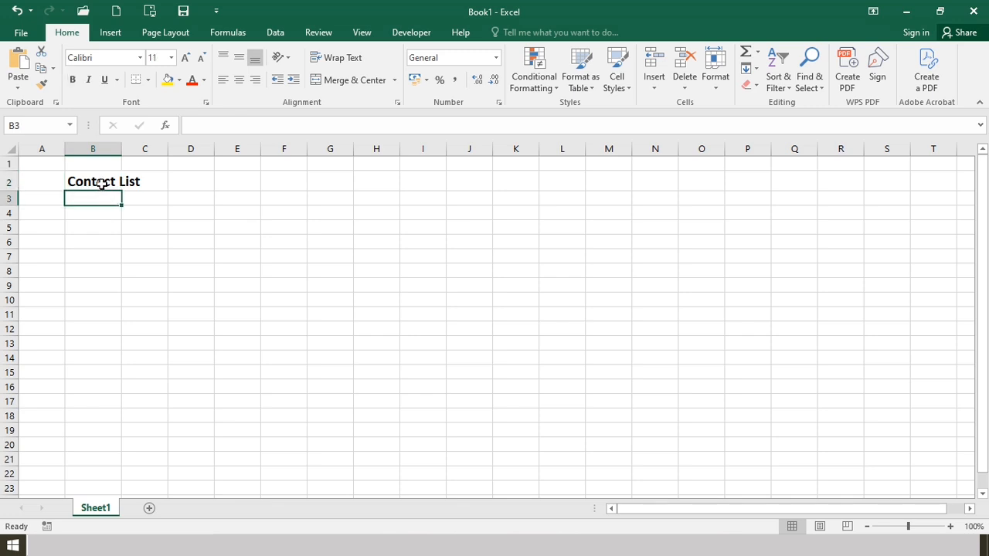
left_click(102, 182)
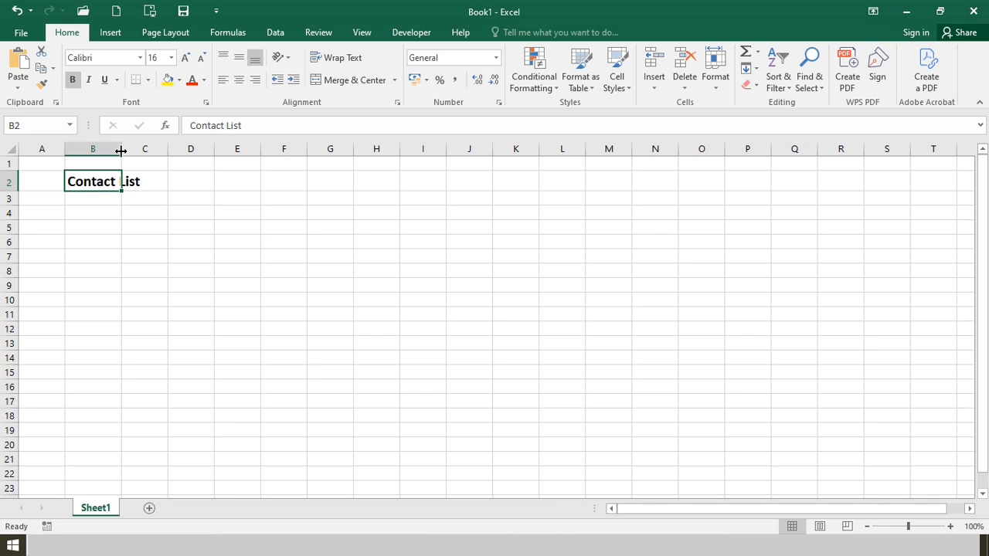
double_click(121, 149)
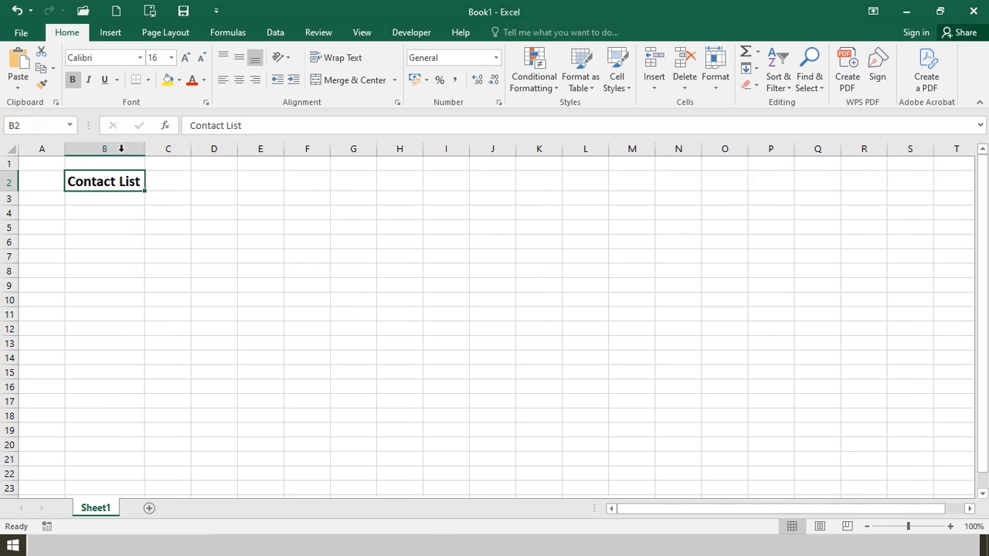
left_click(111, 197)
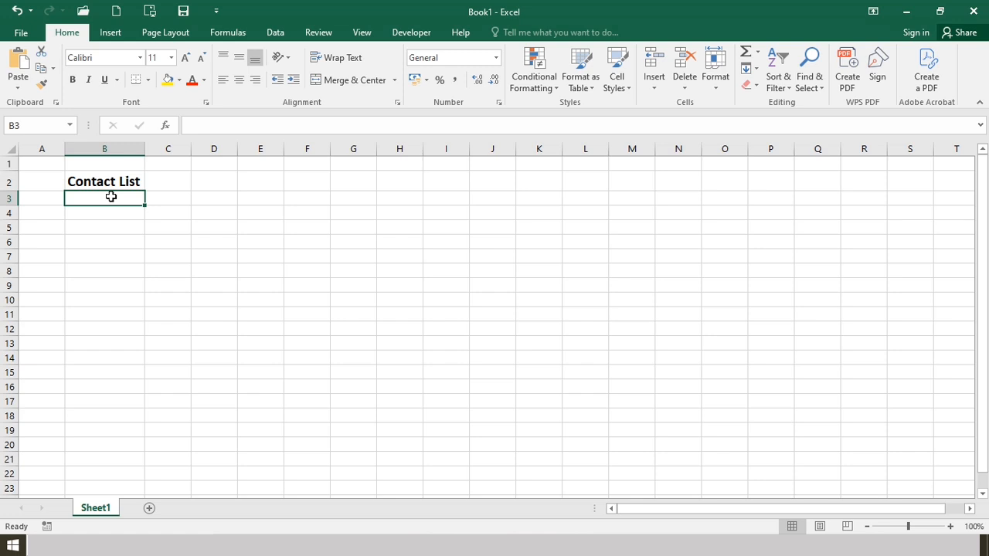
type("Name")
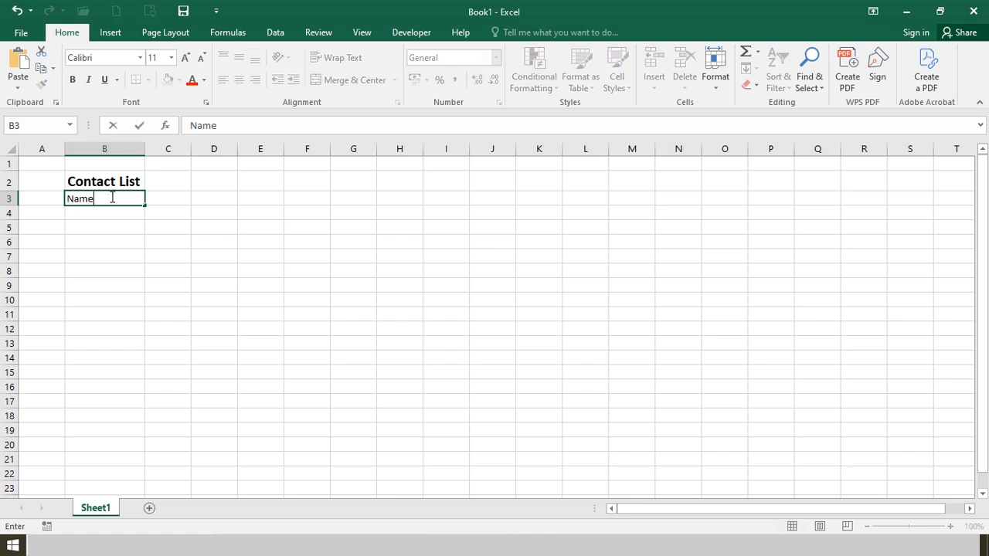
key("Tab")
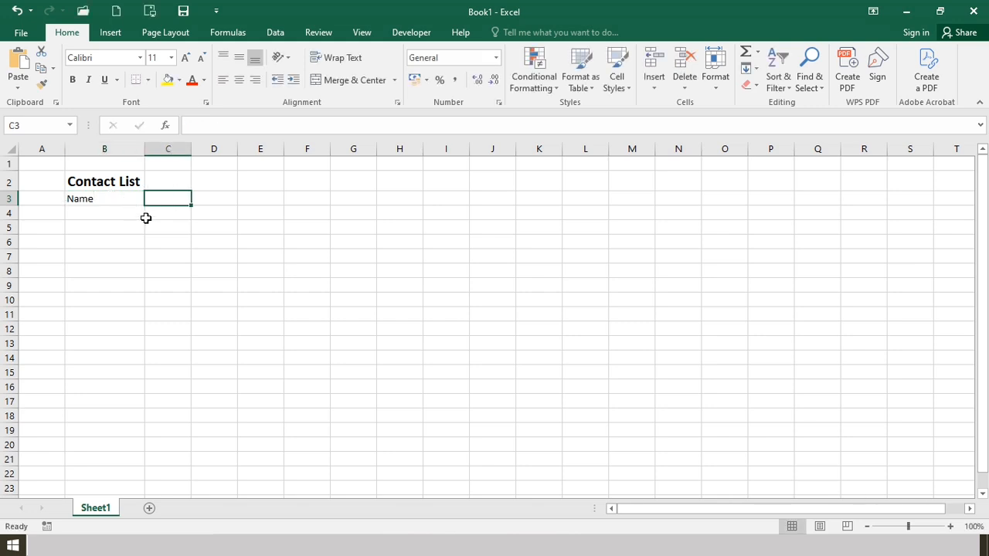
- Enter the column headers "SL No" in B3 and "Name" in C3
left_click(85, 198)
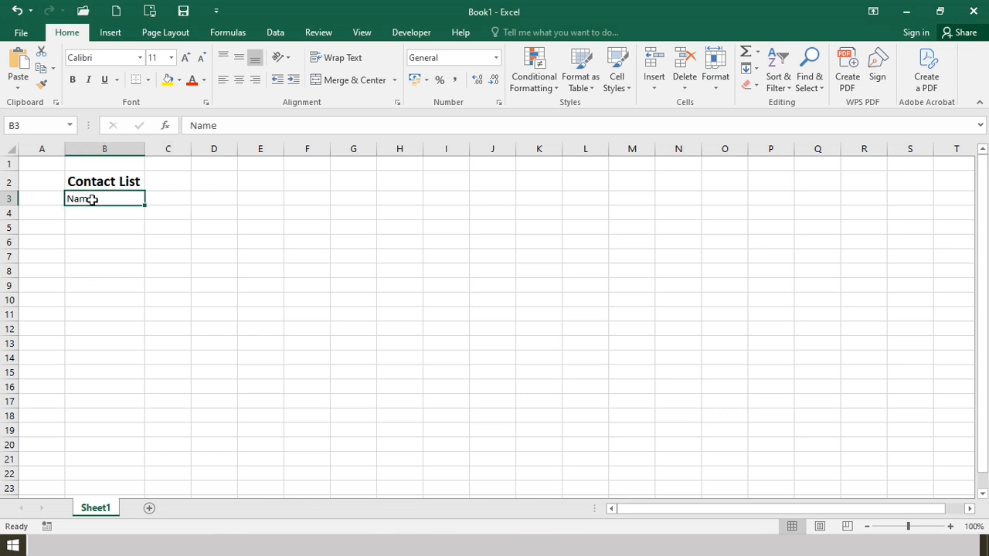
type("SL No")
key("Tab")
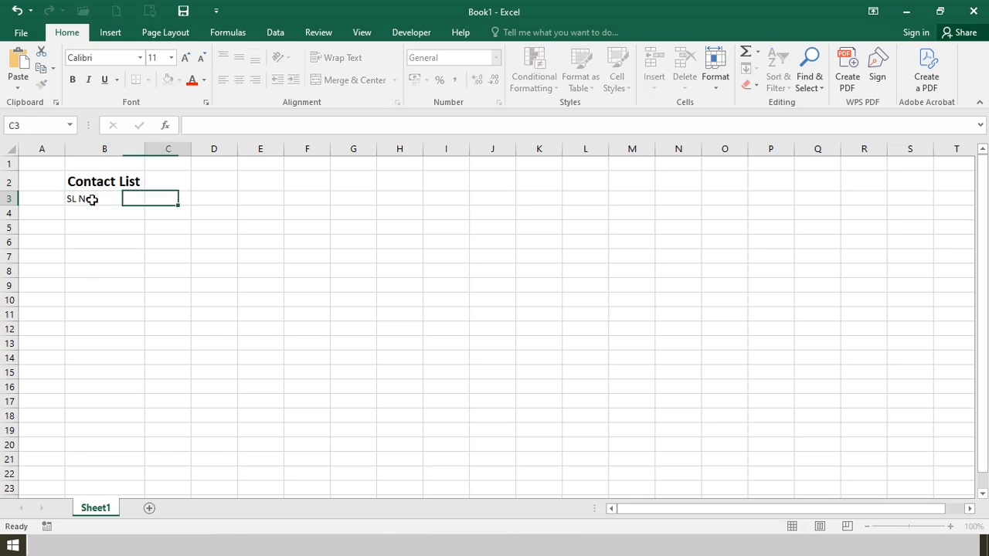
type("Name")
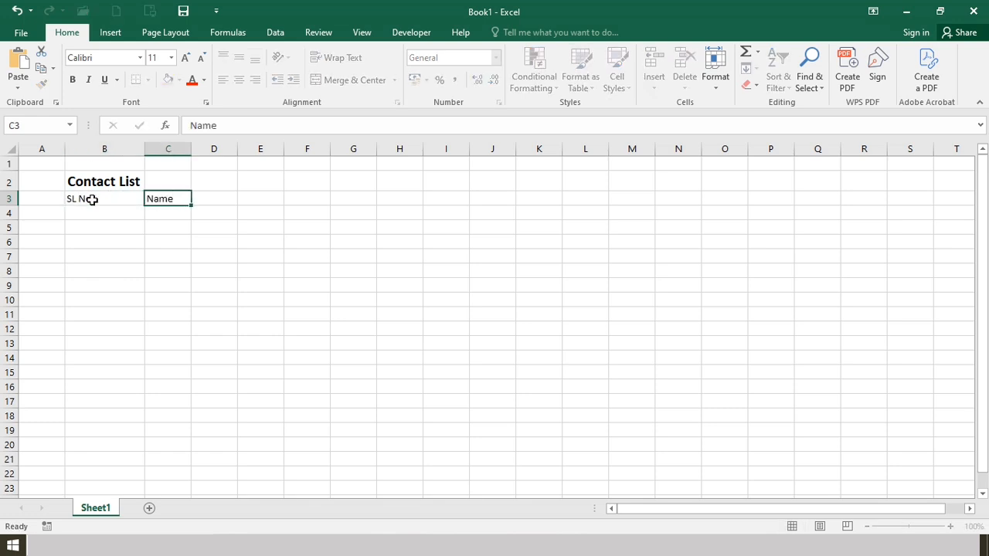
key("Return")
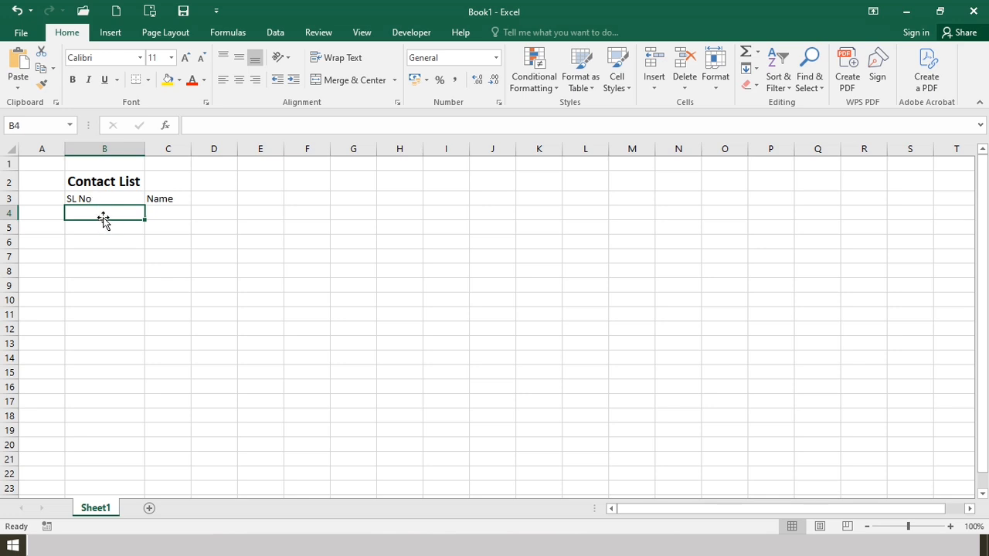
- Fill cells B4 to B13 under SL No with the serial numbers 1 to 10, one per row
type("1")
key("Return")
type("2")
key("Return")
type("3")
key("Return")
type("4")
key("Return")
type("5")
key("Return")
type("6")
key("Return")
type("7")
key("Return")
type("8")
key("Return")
type("9")
key("Return")
type("10")
key("Return")
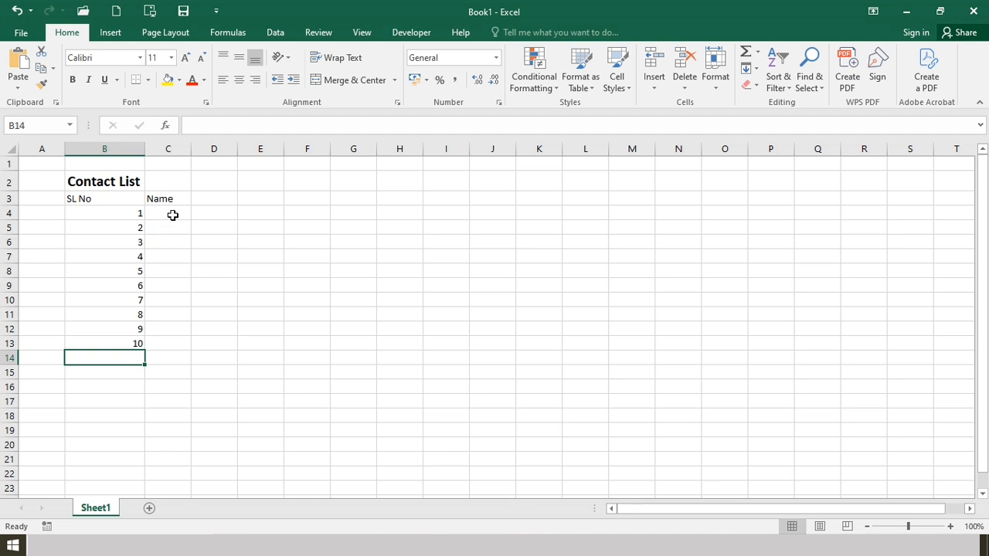
- Enter the ten contacts' first names in cells C4 to C13, one per row beside the serial numbers
left_click(172, 215)
type("Ajay")
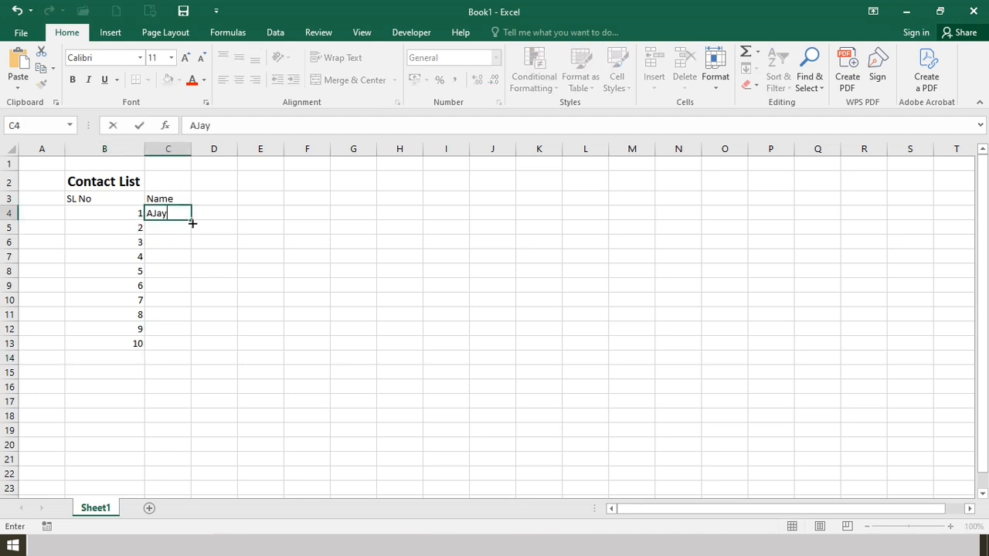
key("Return")
type("Ajit")
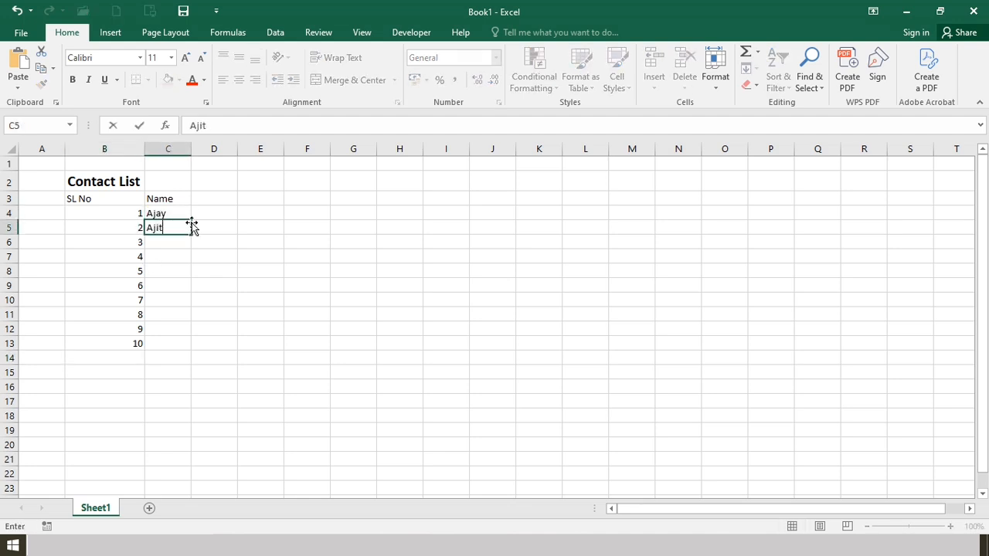
key("Return")
type("Akash")
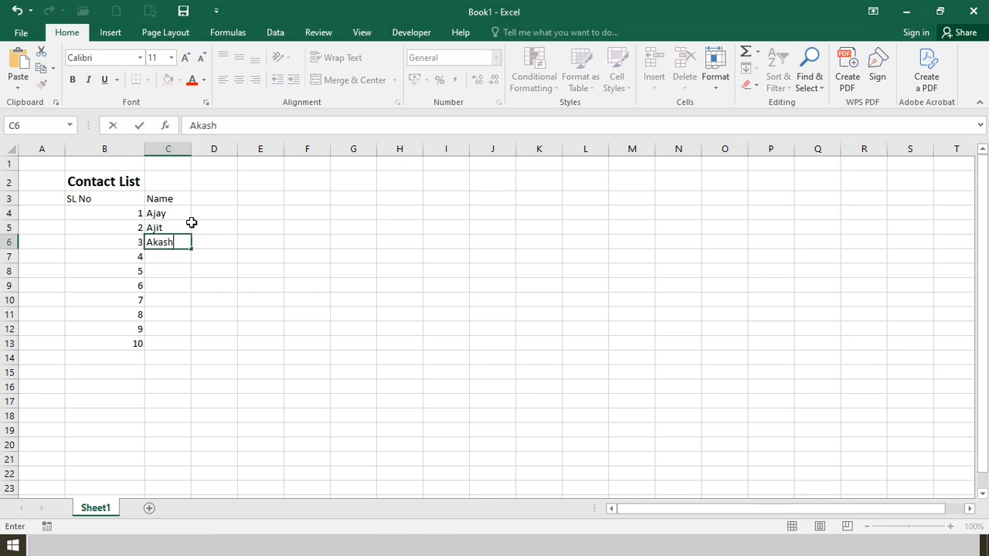
key("Return")
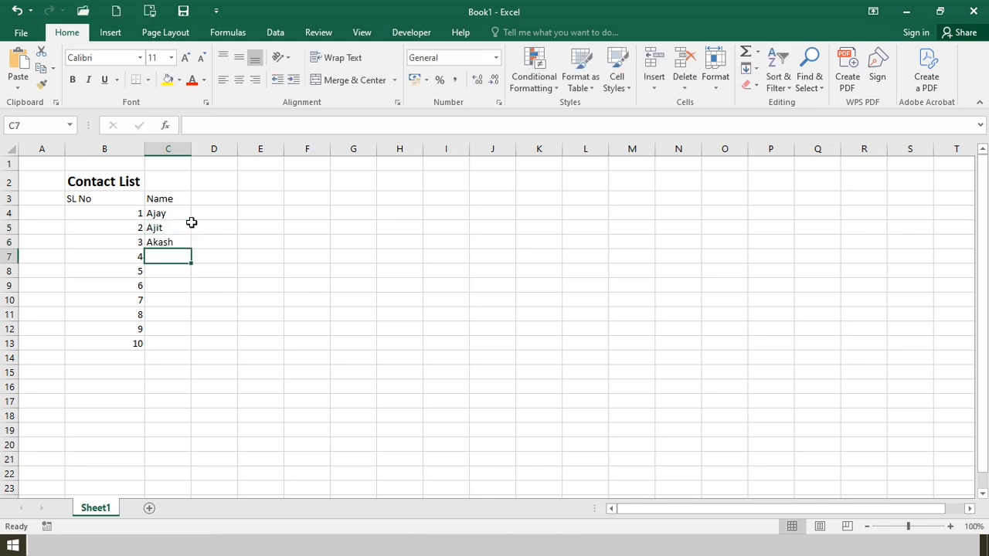
type("Arun")
key("Return")
type("Bhavesh")
key("Return")
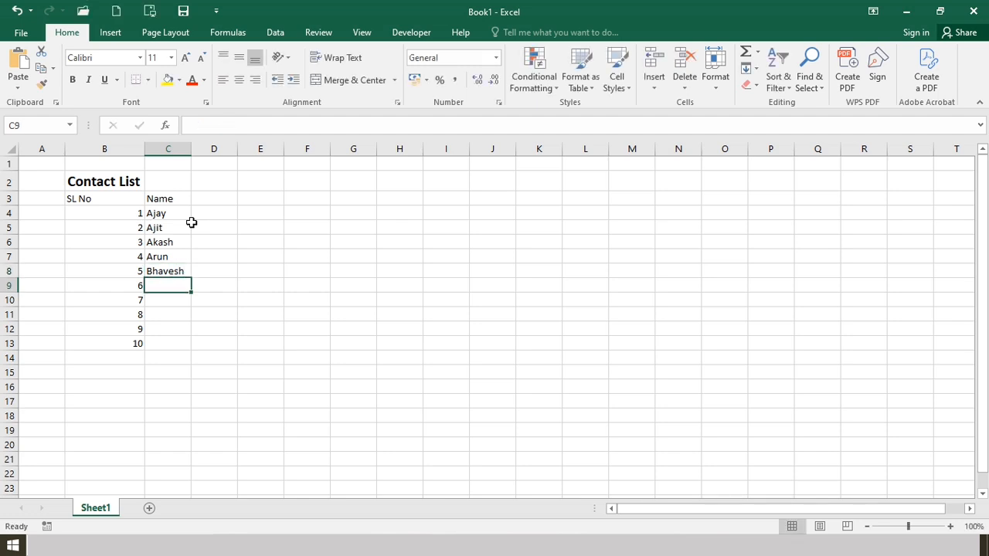
type("Chida")
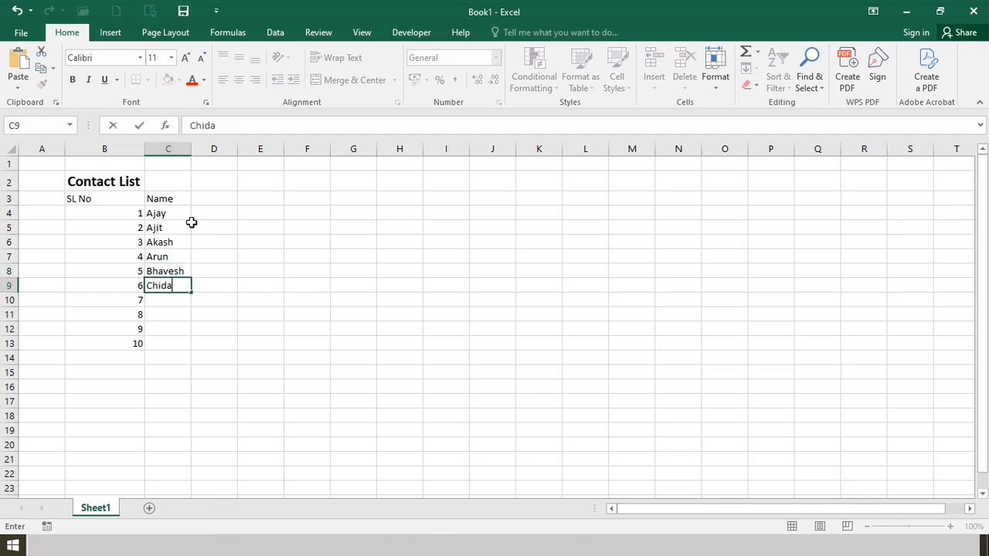
type("mber")
key("Return")
type("Dinesh")
key("Return")
type("Eshan")
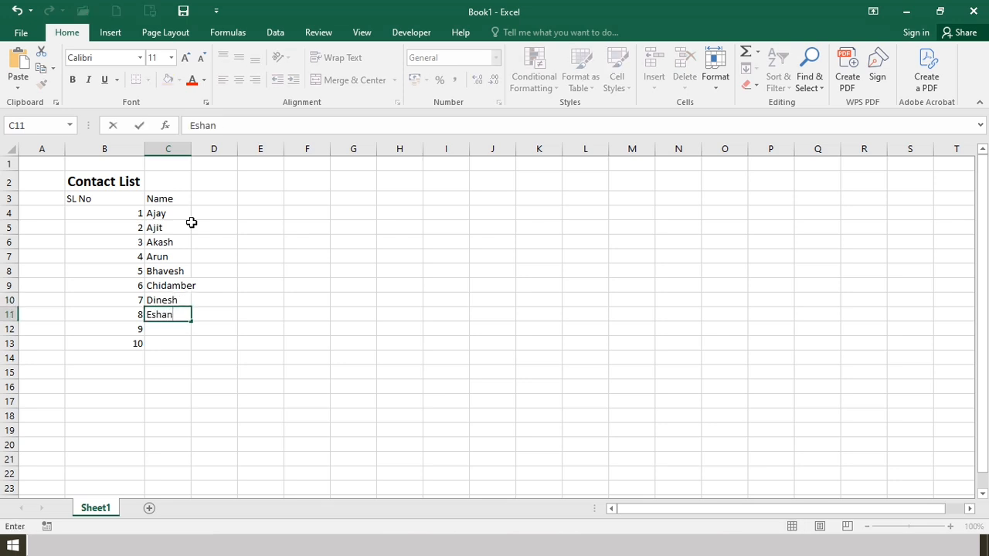
key("Return")
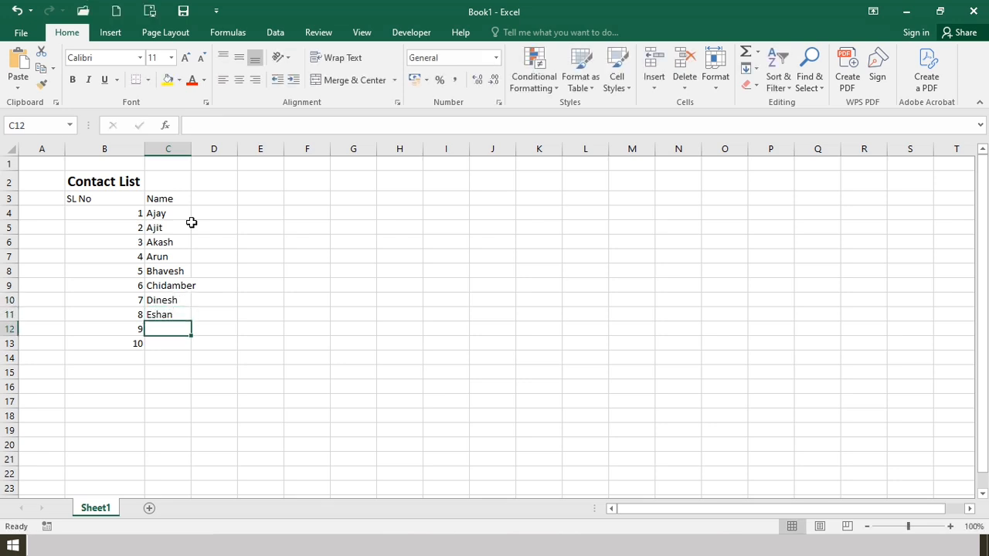
type("Fahad")
key("Return")
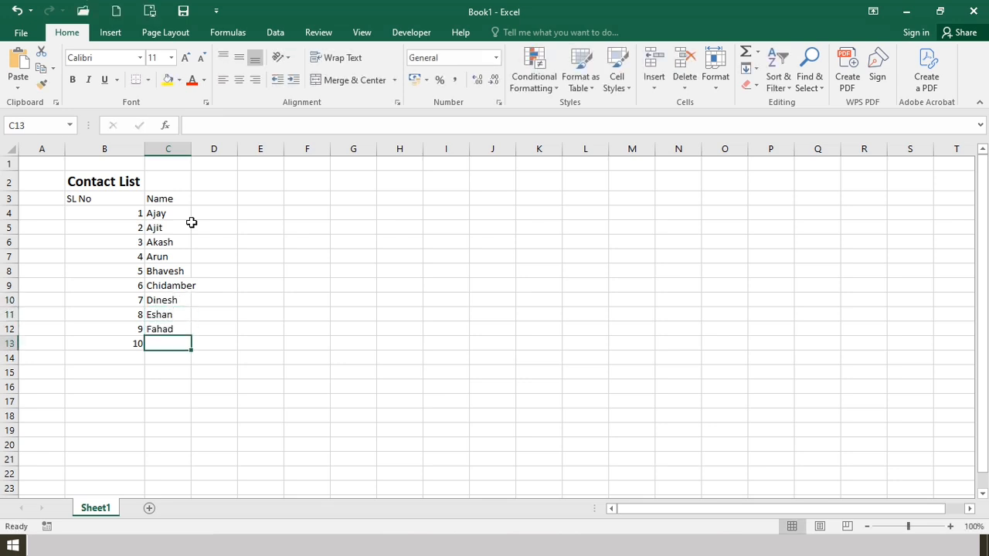
type("Jayesh")
key("Return")
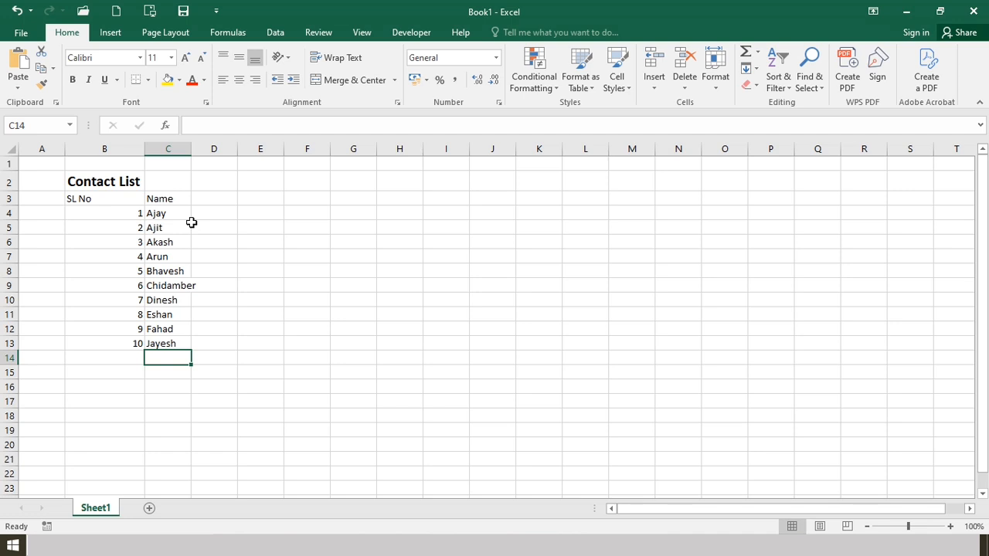
- Autofit column C to the longest contact name
left_click(127, 213)
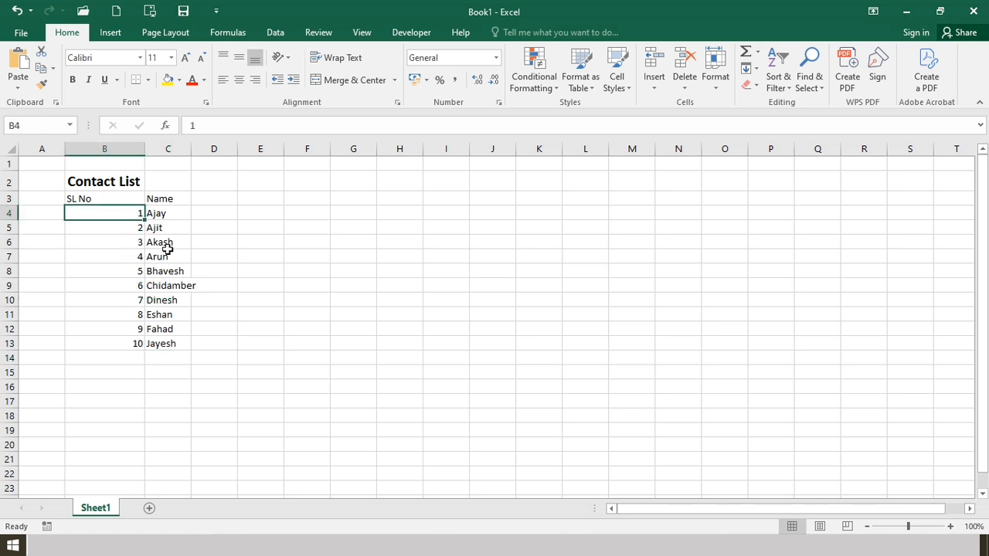
left_click(176, 213)
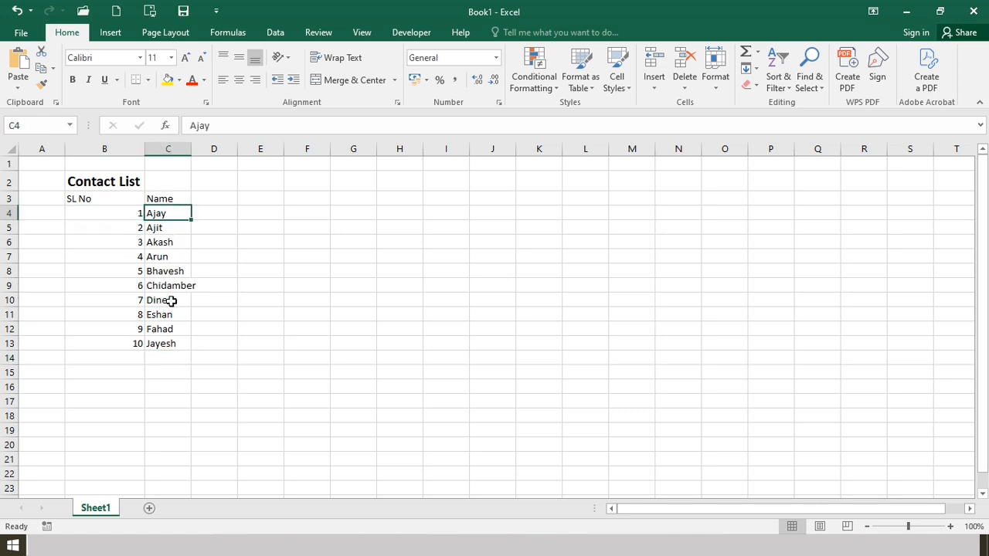
double_click(190, 150)
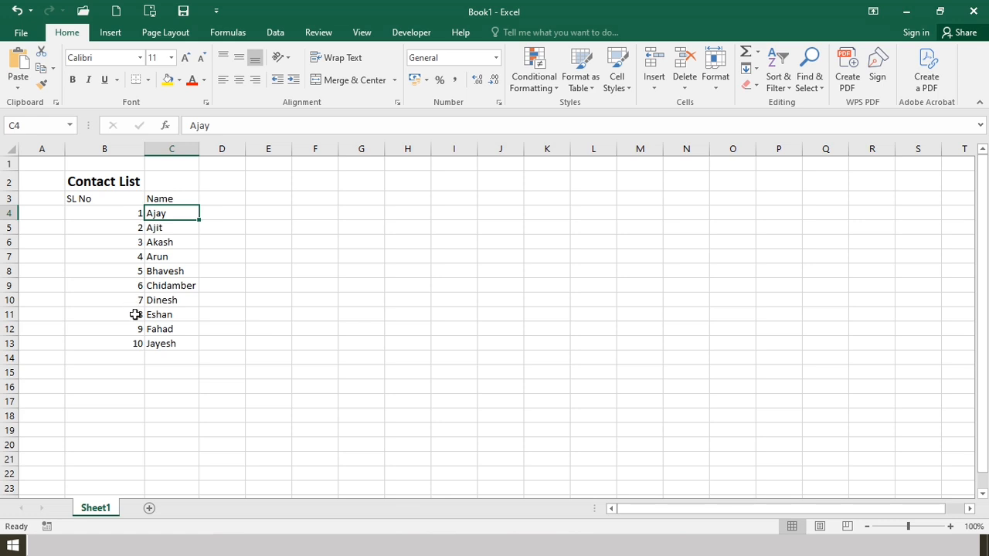
left_click(133, 358)
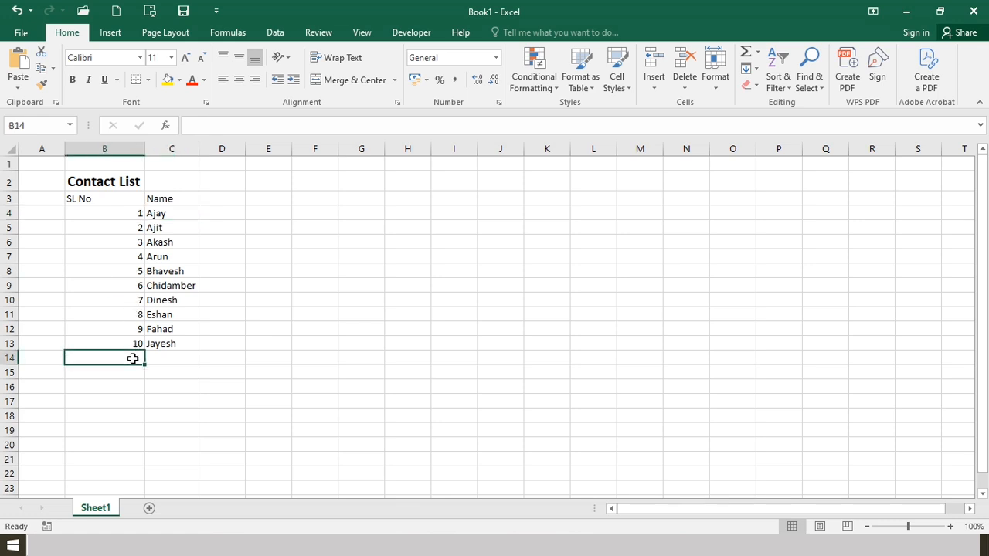
- Clear the serial numbers 2 to 10 from cells B5 to B13, keeping the 1 in B4
left_click(121, 229)
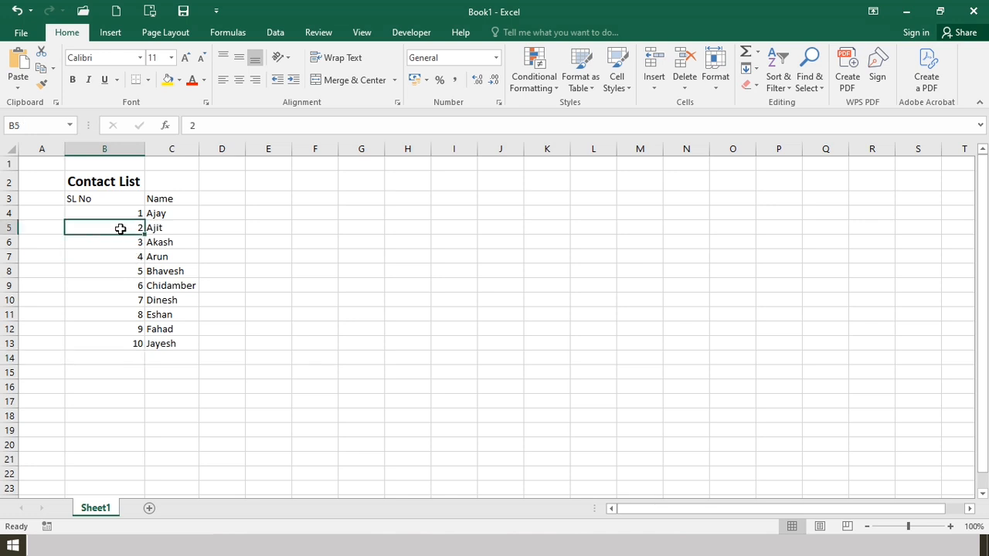
left_click(122, 213)
left_click(133, 228)
key("BackSpace")
left_click(133, 244)
key("BackSpace")
left_click(132, 260)
key("BackSpace")
left_click(132, 266)
key("BackSpace")
left_click(132, 283)
key("BackSpace")
left_click(131, 302)
key("BackSpace")
left_click(132, 314)
key("BackSpace")
left_click(134, 329)
key("BackSpace")
left_click(134, 343)
key("BackSpace")
left_click(126, 272)
- Enter 2 in B5 and extend the series from B4:B5 down to B13, filling the serial numbers up to 10
left_click(127, 219)
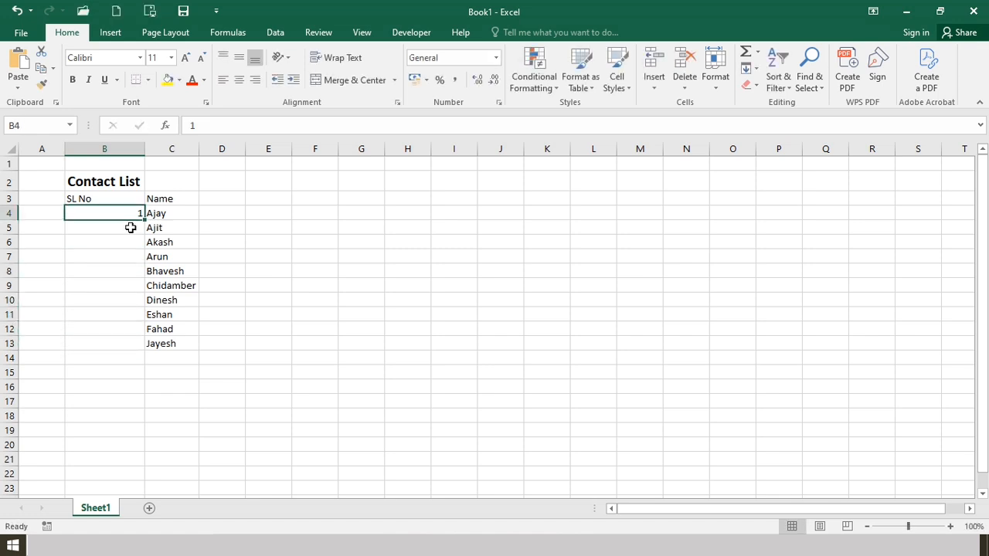
left_click(131, 230)
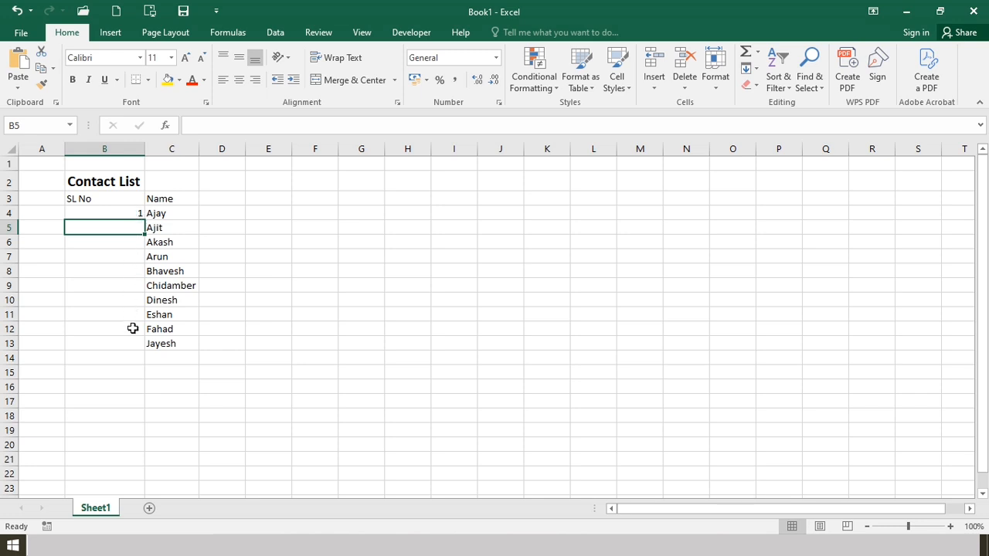
left_click(126, 214)
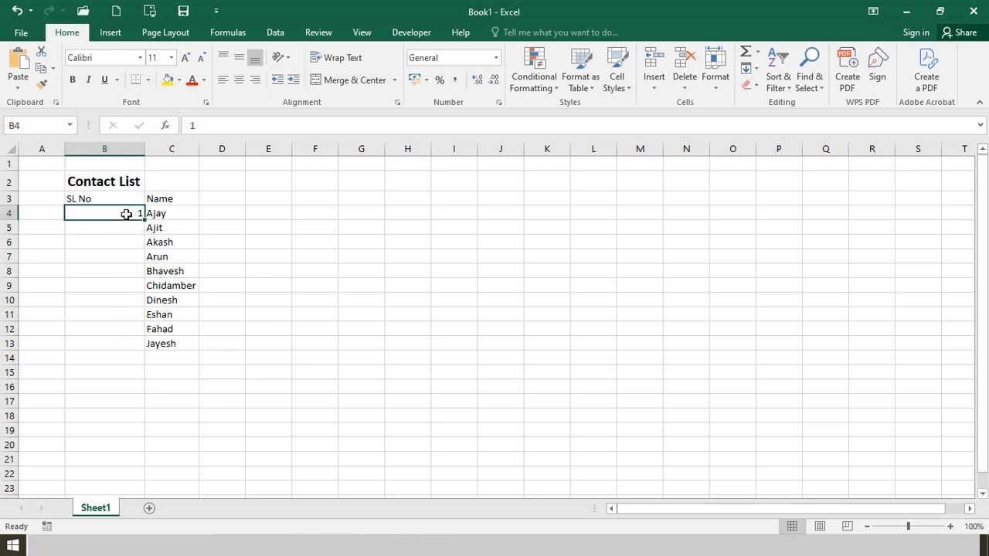
left_click(132, 230)
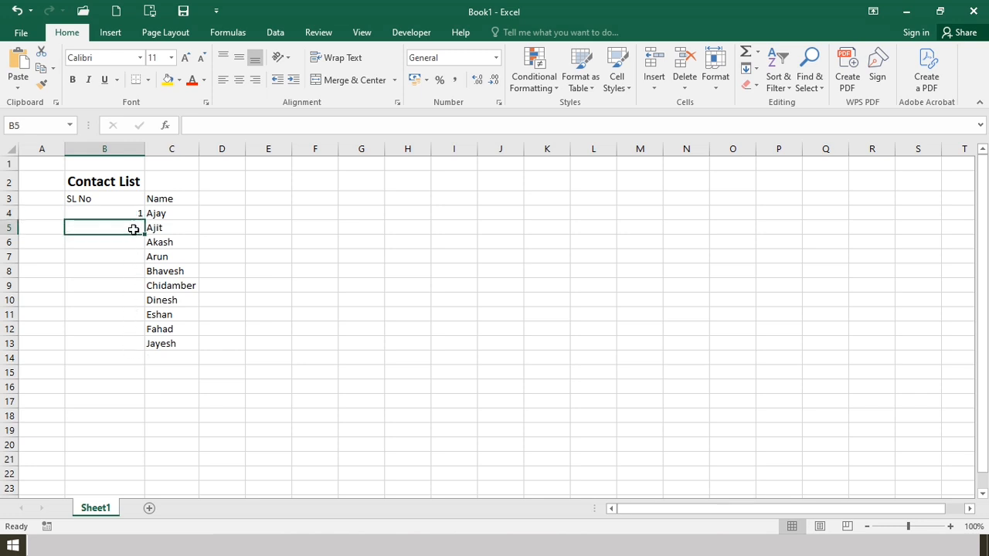
type("2")
key("Return")
left_click(128, 256)
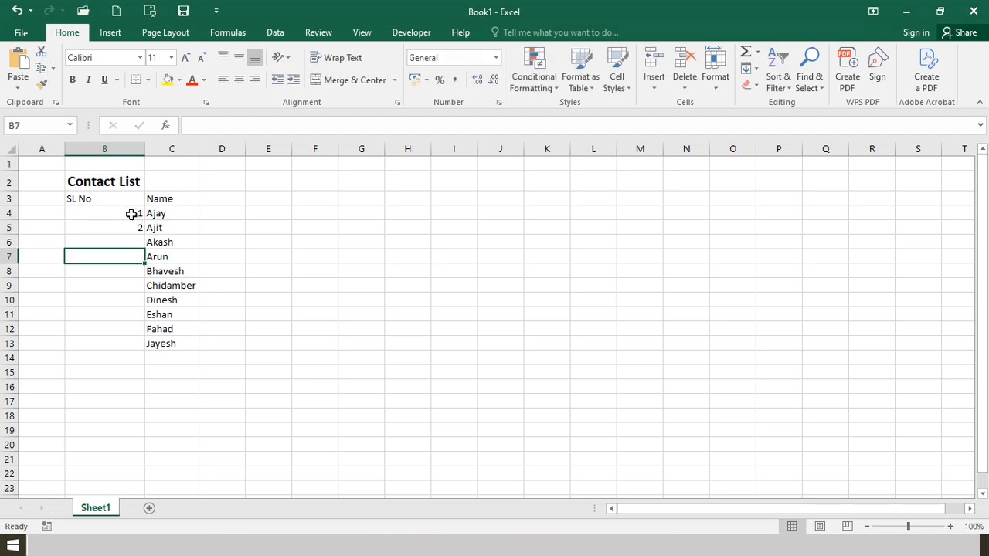
left_click_drag(131, 214, 133, 227)
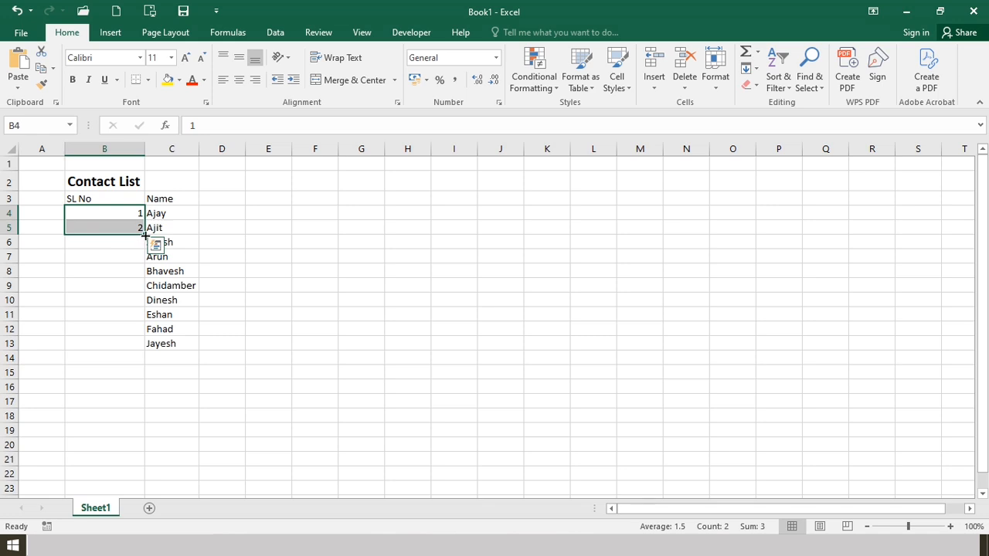
left_click_drag(144, 234, 145, 348)
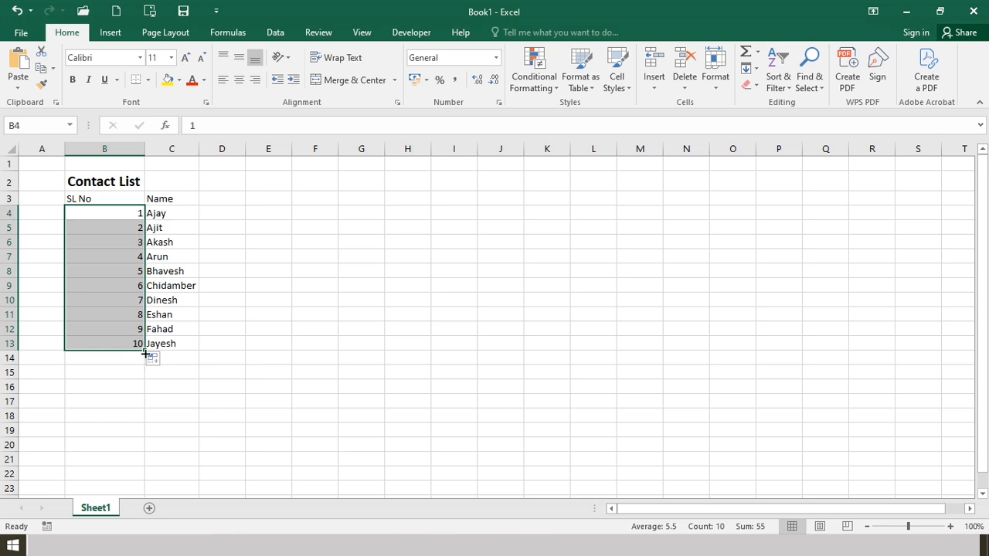
left_click(225, 296)
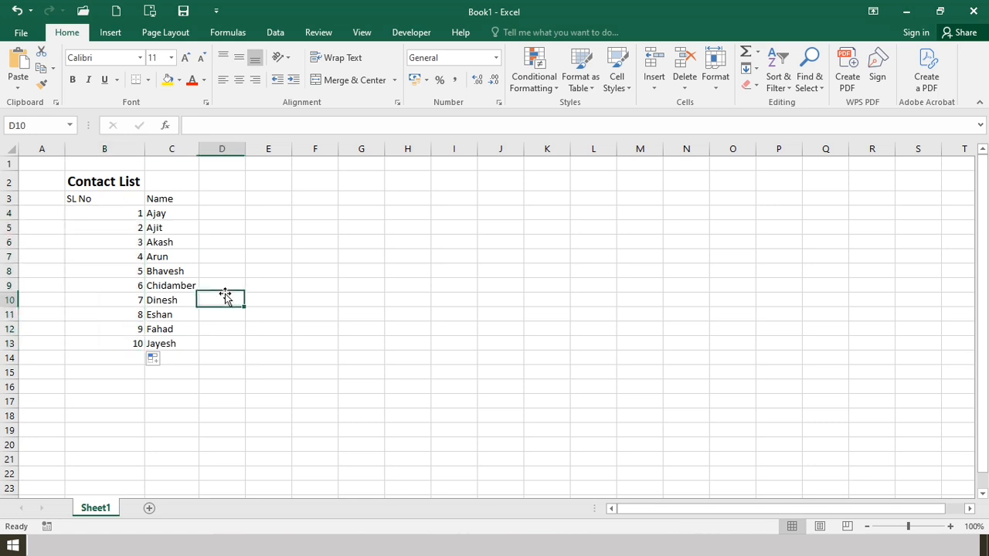
left_click(127, 213)
left_click(211, 214)
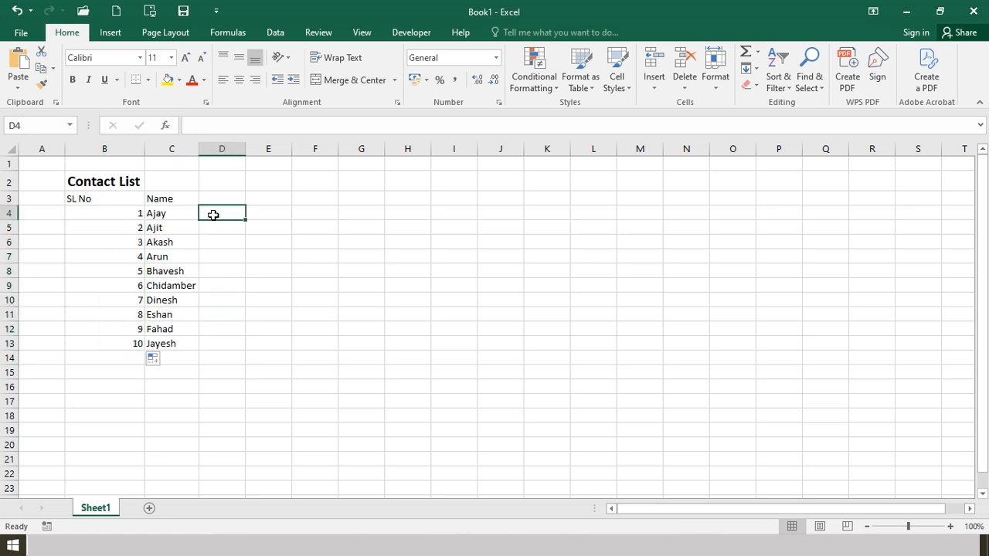
left_click(220, 226)
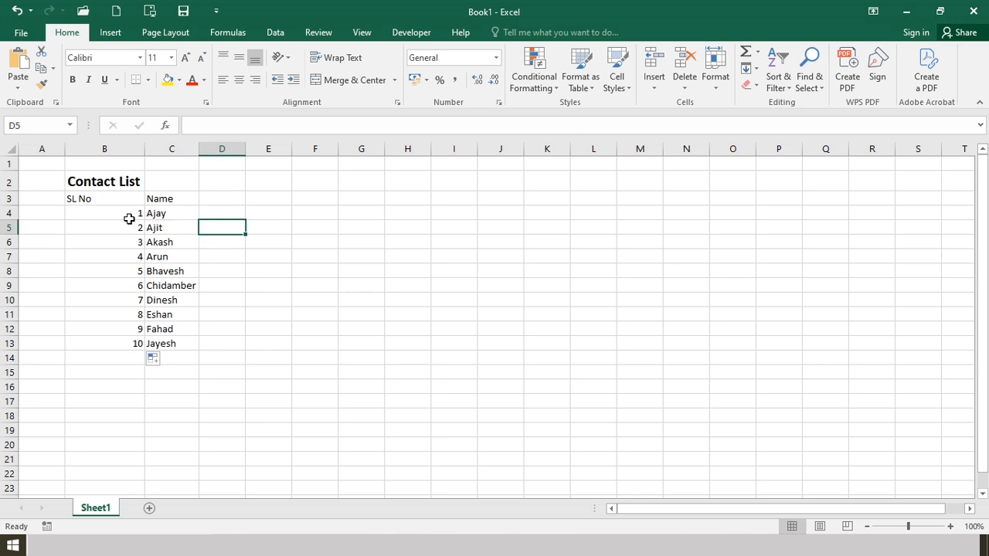
left_click_drag(117, 212, 109, 343)
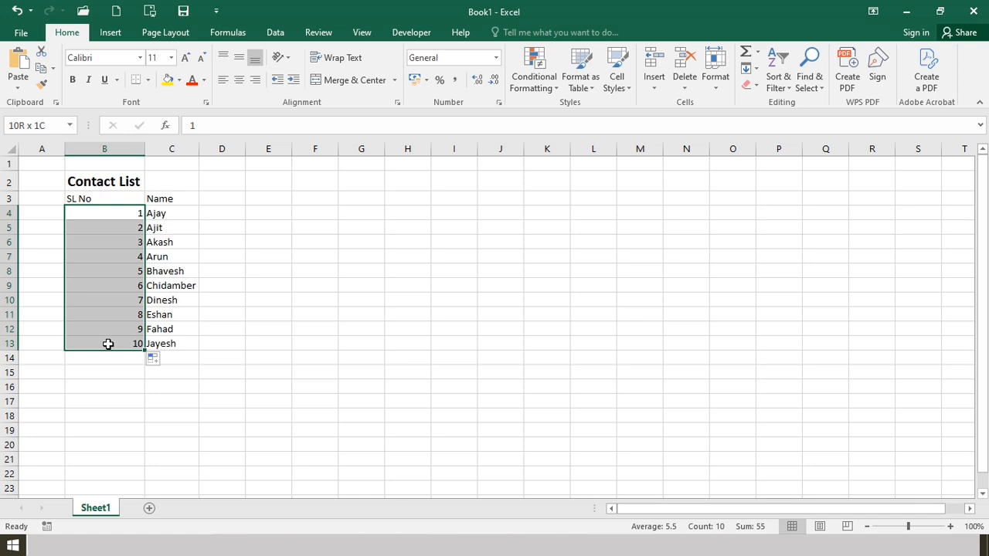
left_click_drag(108, 344, 108, 344)
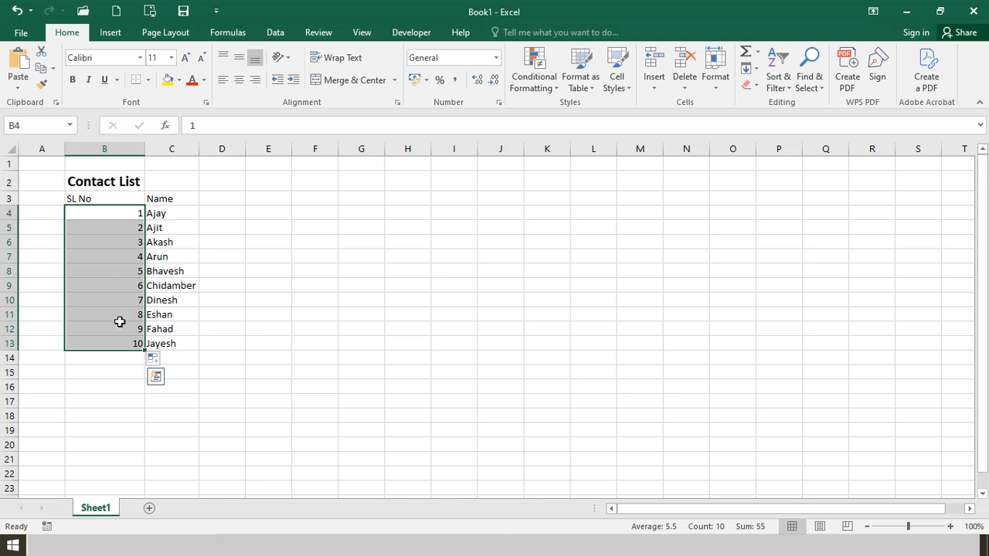
left_click(155, 211)
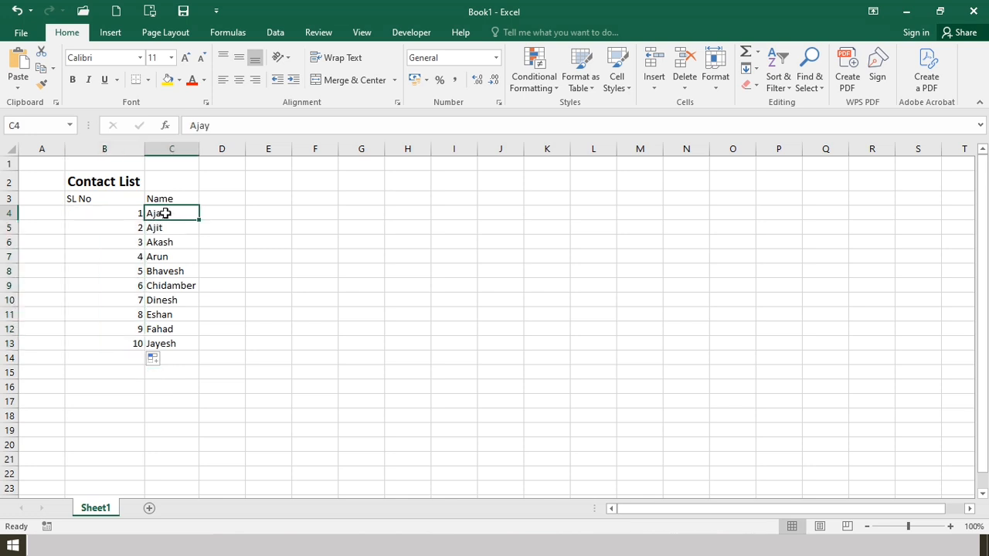
left_click(124, 216)
left_click(122, 256)
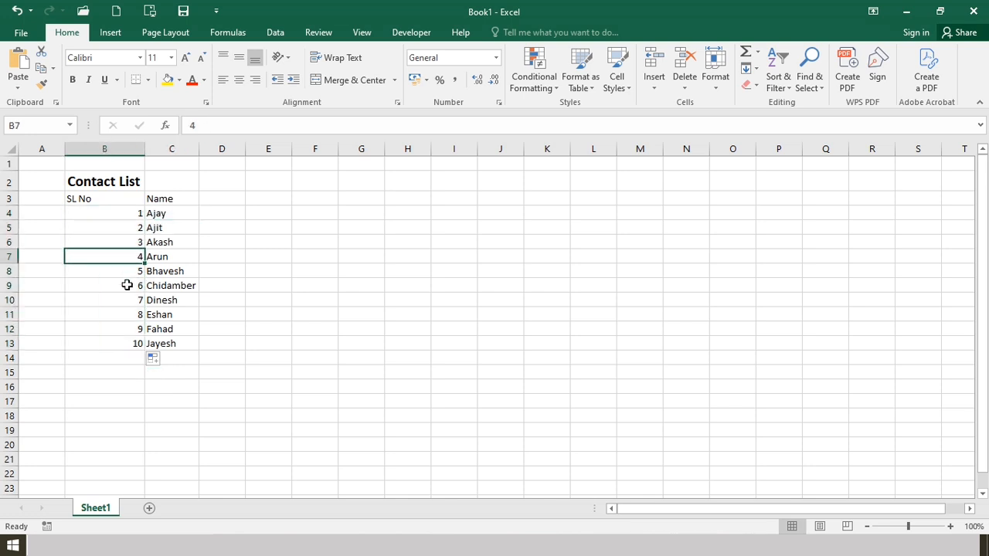
left_click(209, 297)
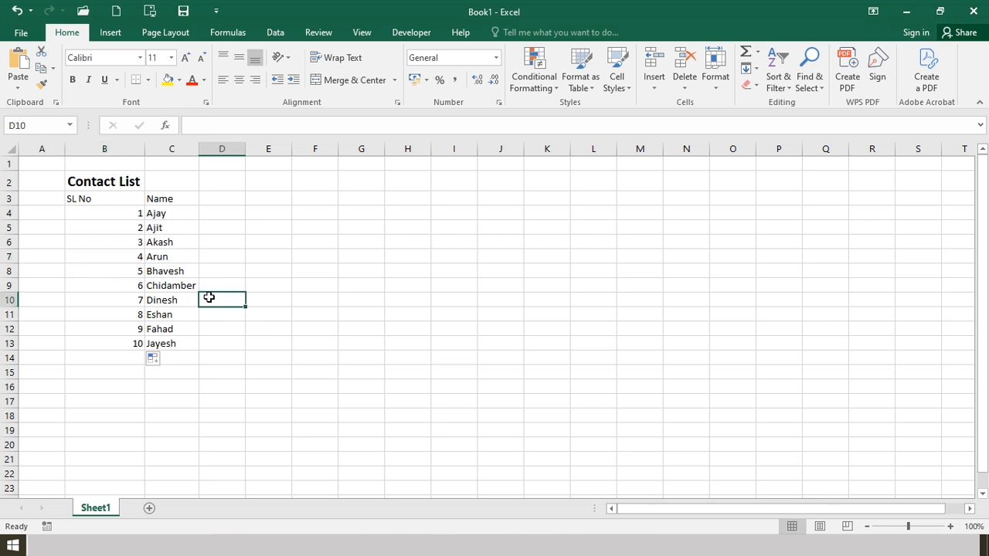
left_click_drag(115, 213, 114, 343)
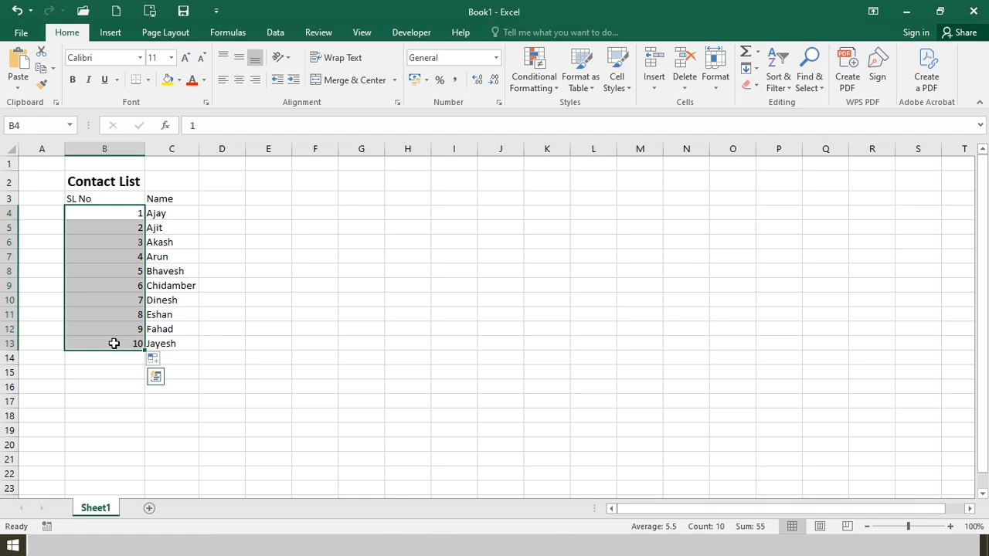
left_click(170, 343)
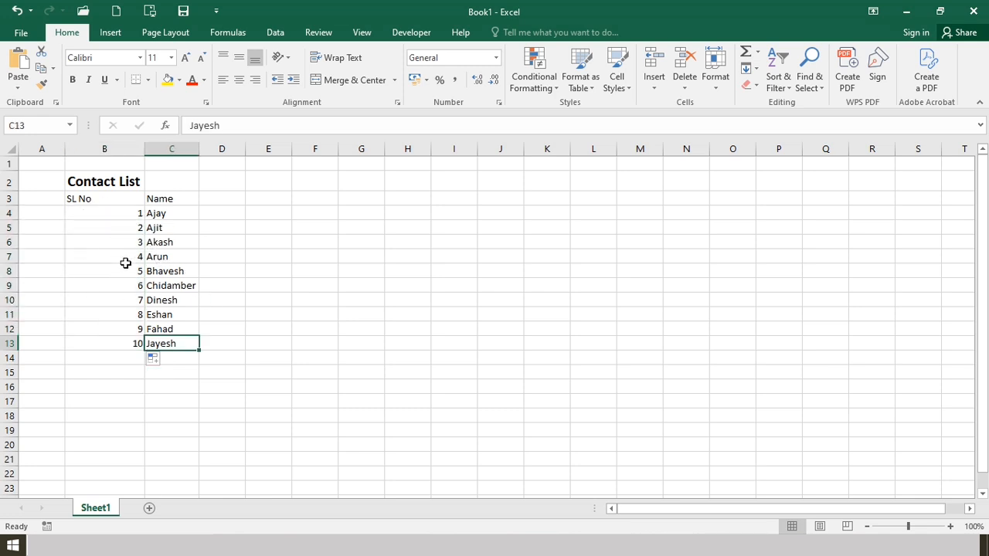
- Center the contents of the whole column B horizontally
left_click_drag(113, 212, 112, 340)
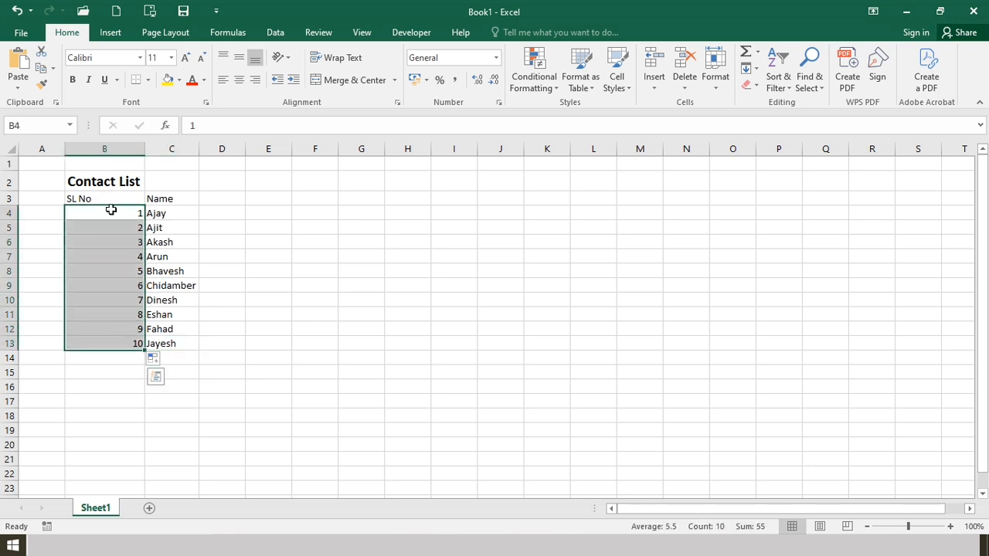
left_click(114, 149)
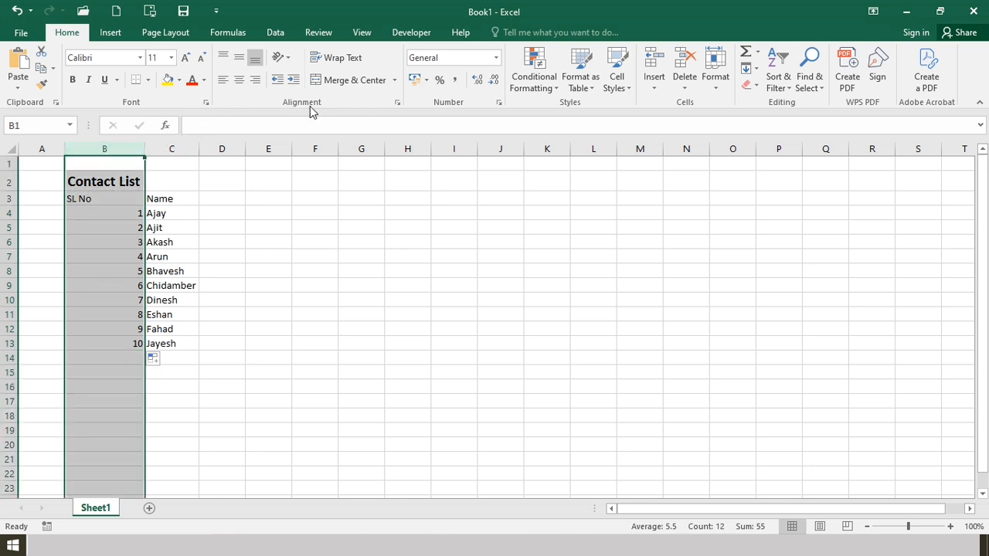
left_click(242, 88)
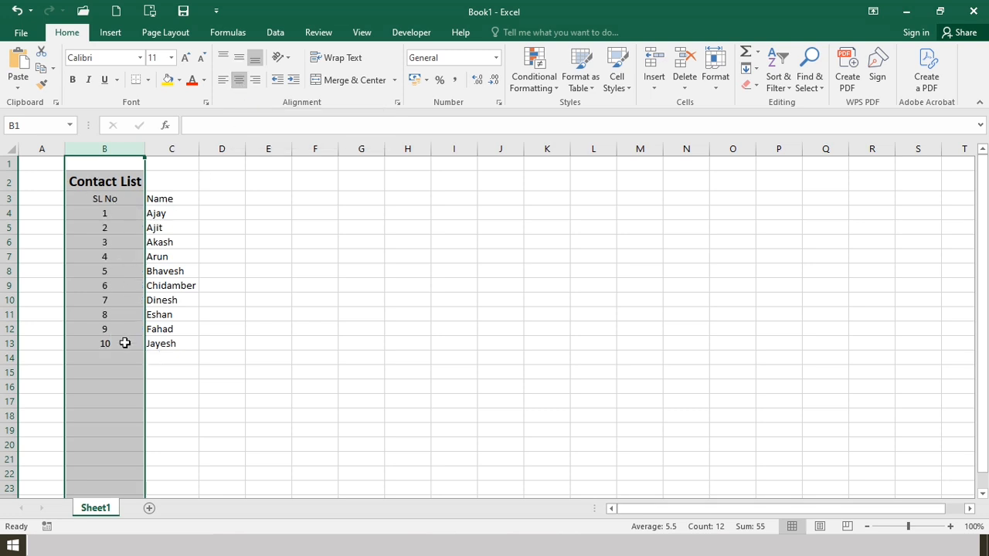
left_click(185, 341)
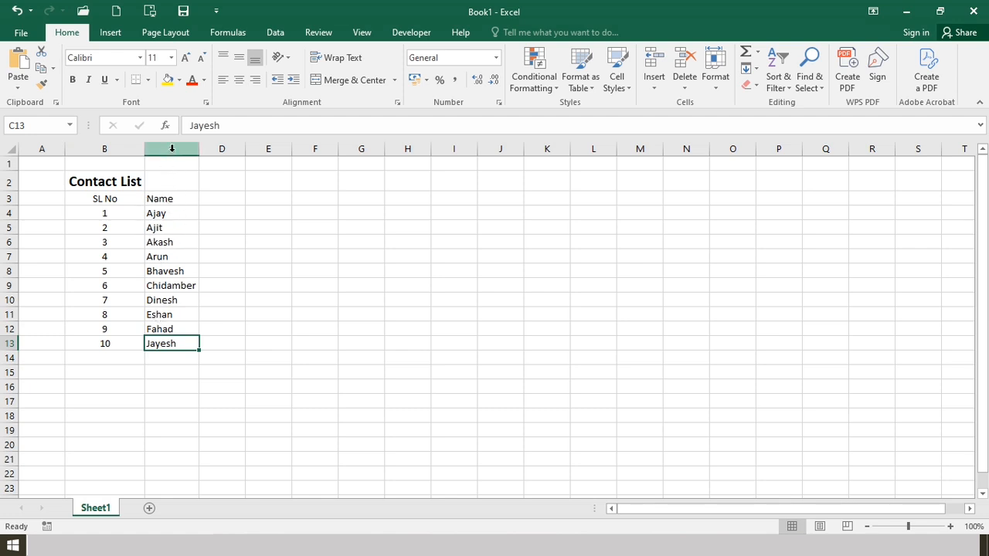
- Make the column headers "SL No" and "Name" in B3:C3 bold
left_click_drag(91, 199, 186, 199)
left_click(72, 80)
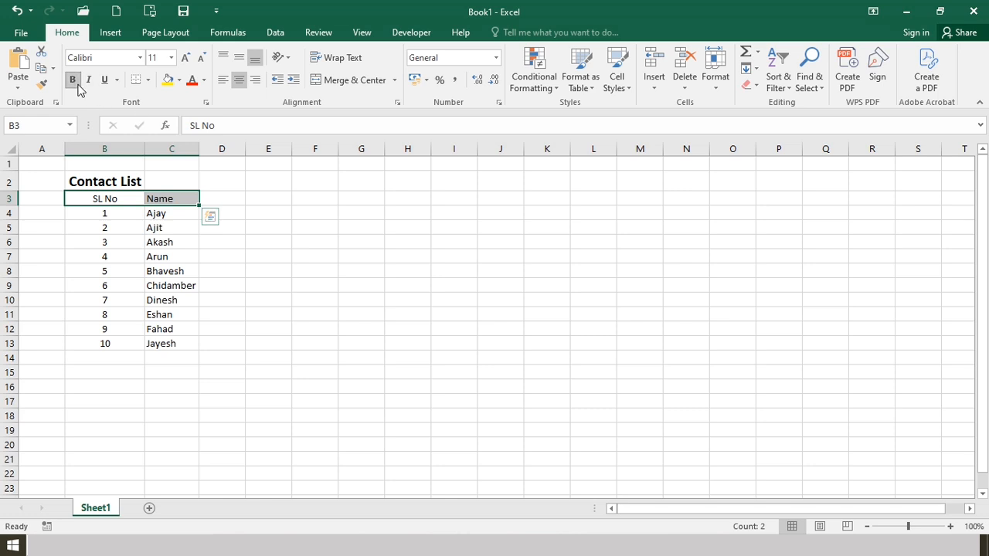
left_click(308, 224)
- Apply All Borders to the contact list range B2:C13
left_click_drag(78, 186, 180, 350)
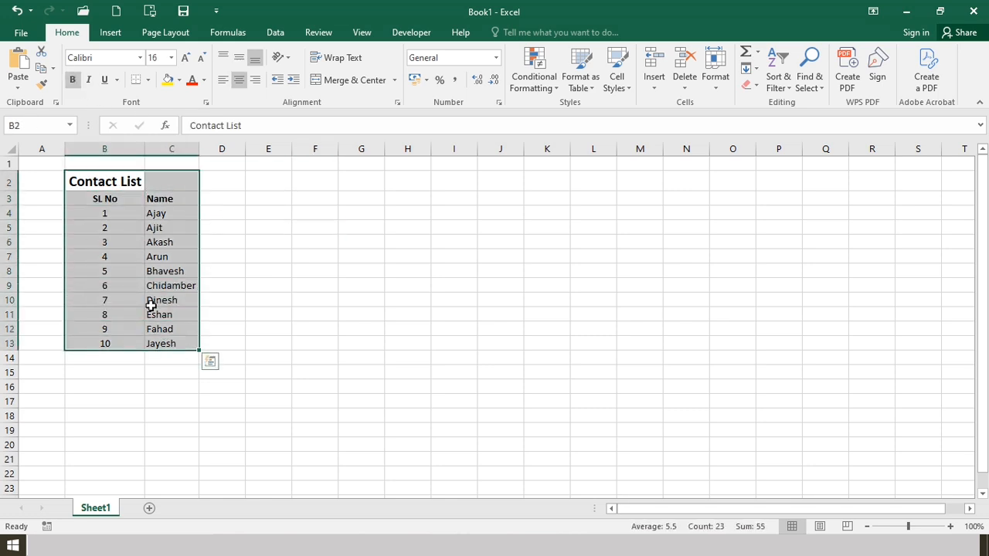
left_click(149, 83)
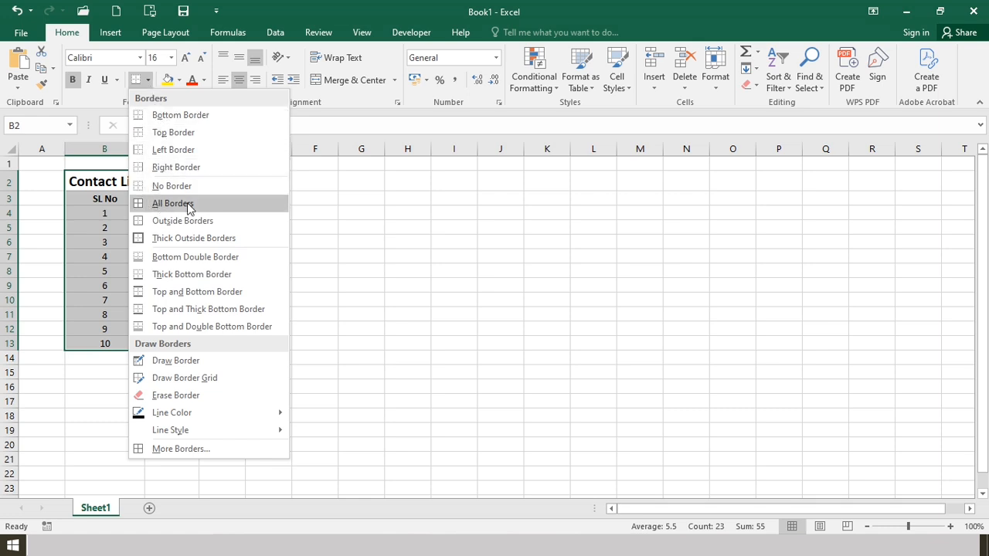
left_click(238, 210)
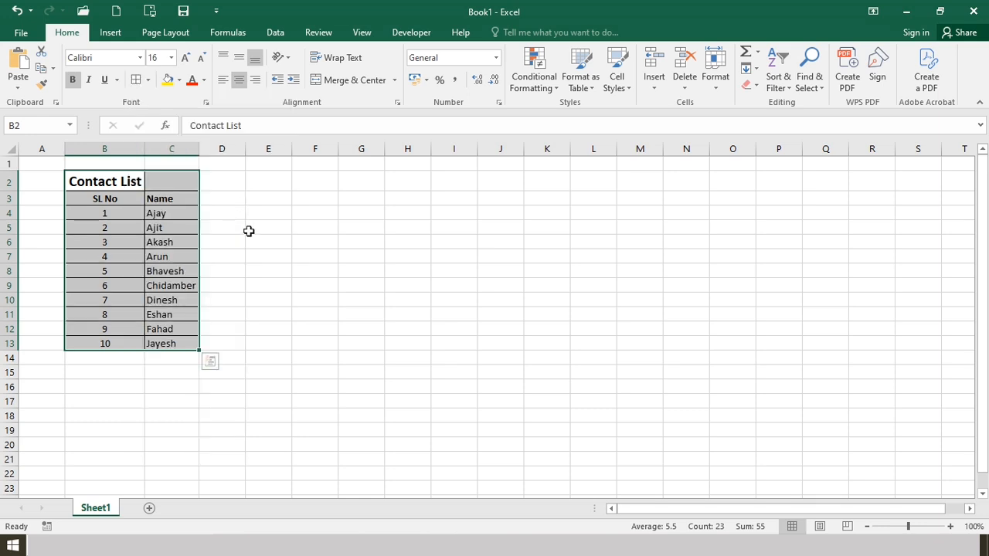
left_click(248, 231)
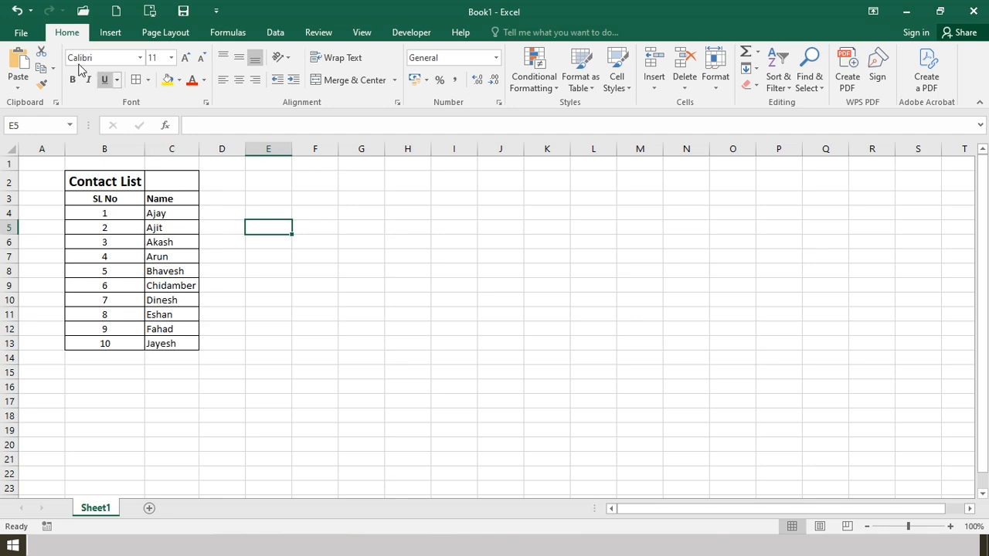
- Start saving the workbook to the Desktop, creating a folder named "Chapter2" there and opening it as the save location
left_click(23, 33)
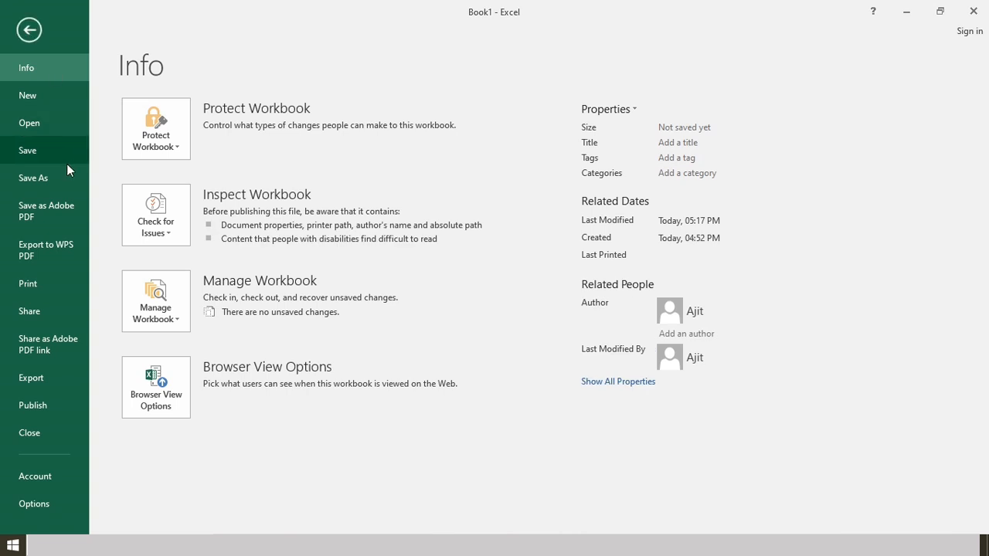
left_click(64, 153)
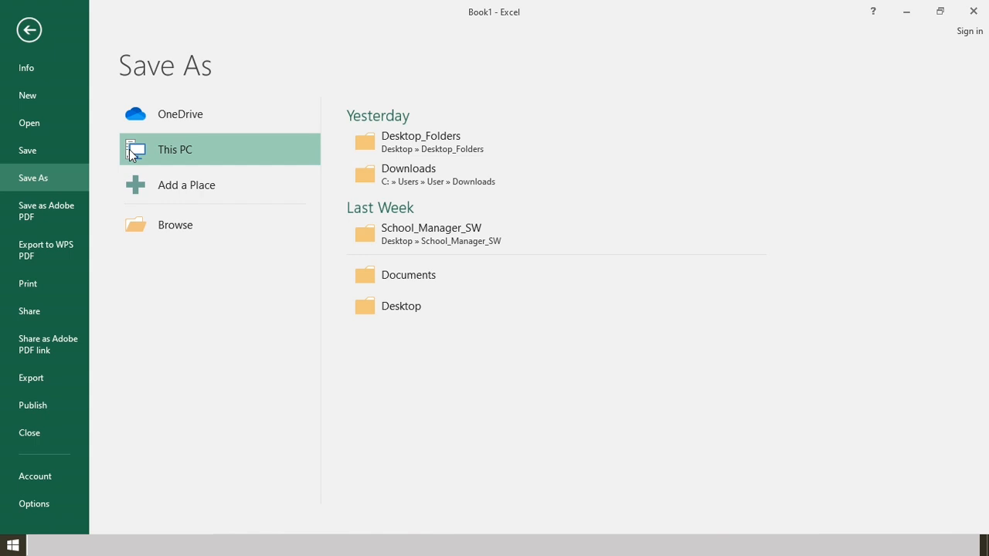
left_click(186, 227)
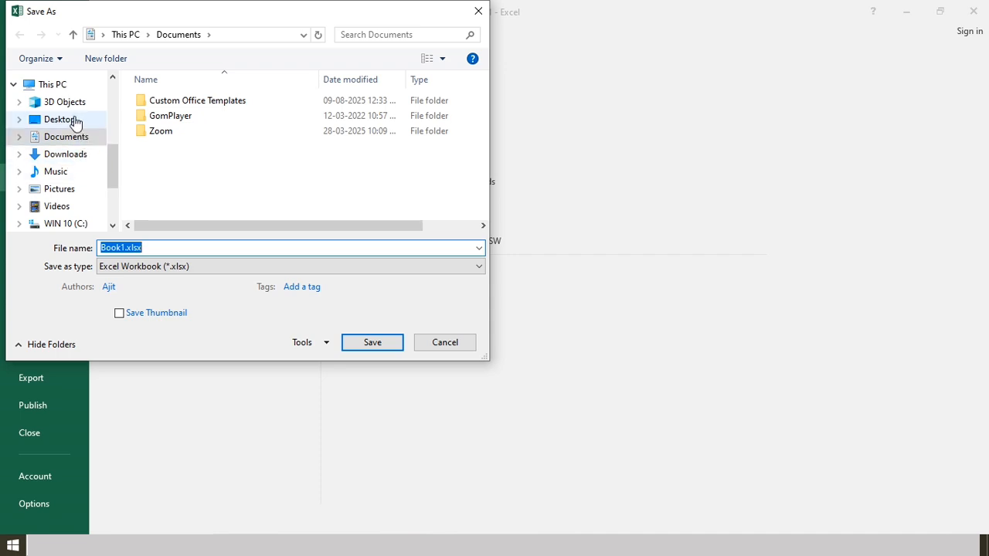
left_click(66, 121)
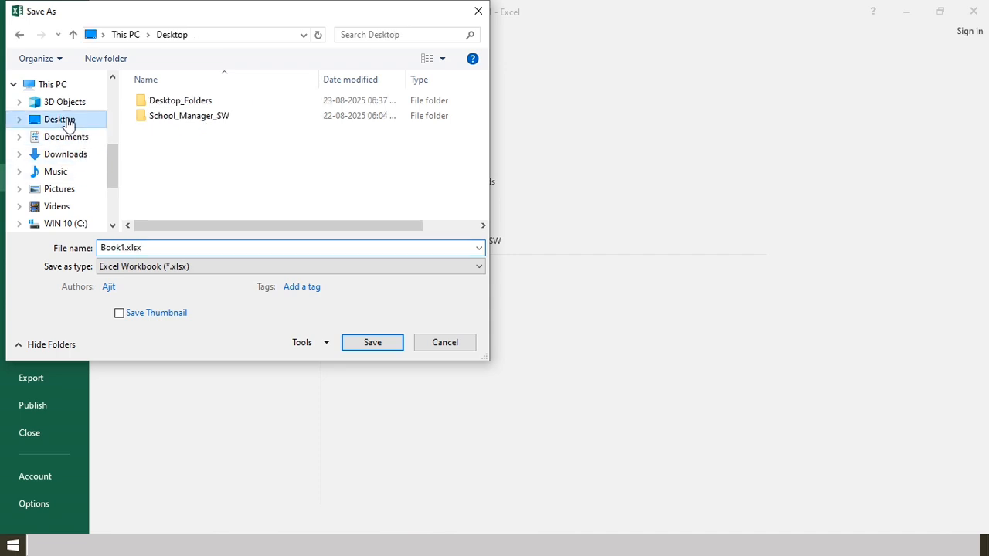
left_click(114, 60)
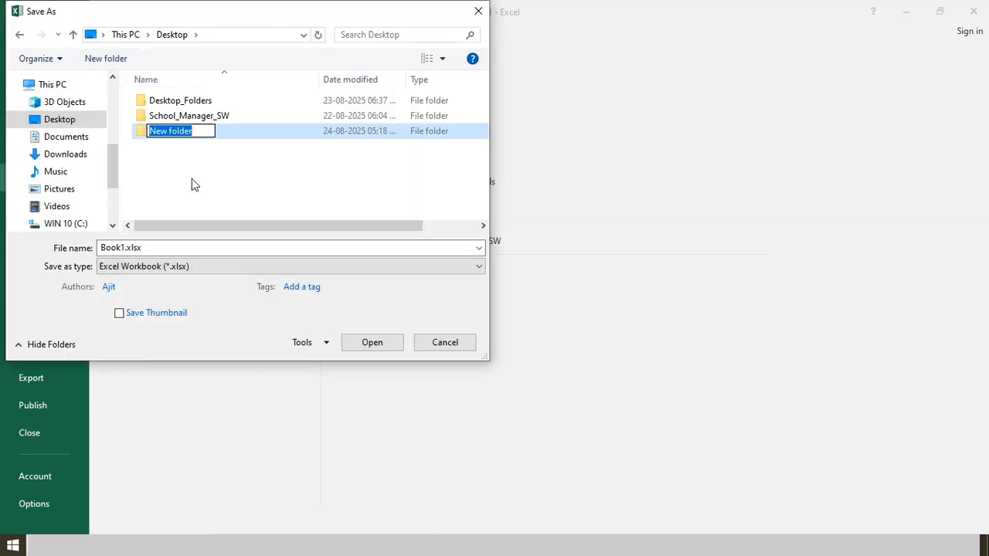
type("Chap")
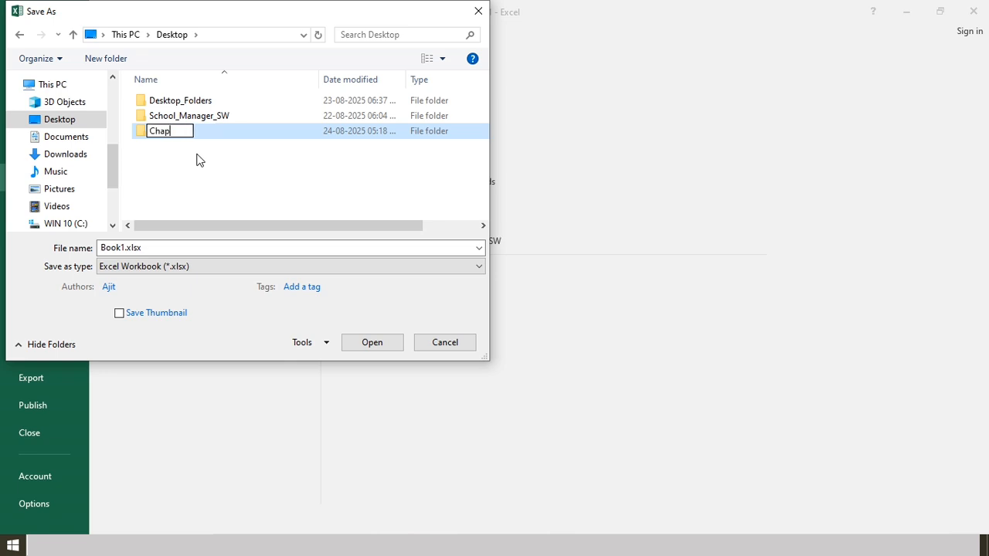
type("ter2")
left_click(226, 134)
double_click(226, 134)
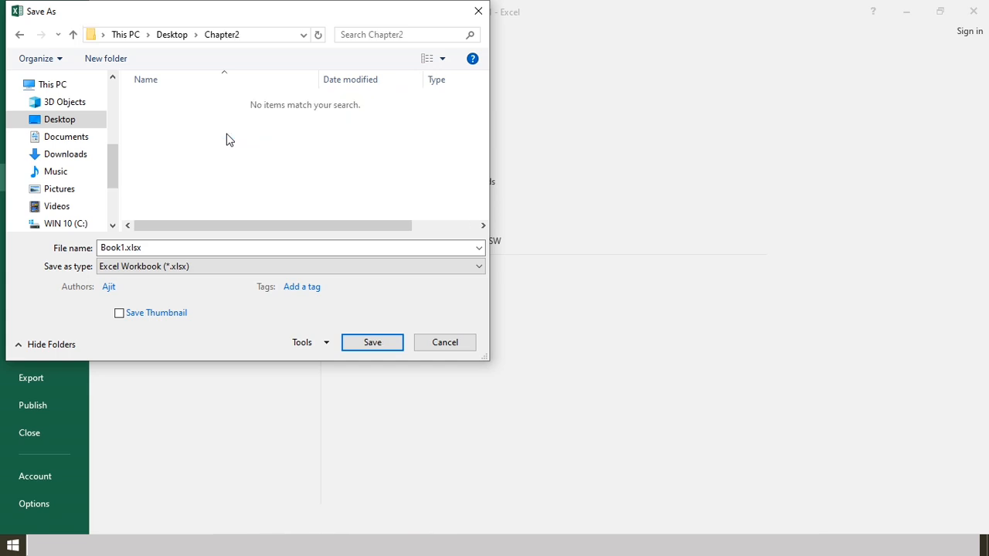
- Save the workbook in the Chapter2 folder as "Contact List" with the Excel Workbook (*.xlsx) file type
left_click(159, 247)
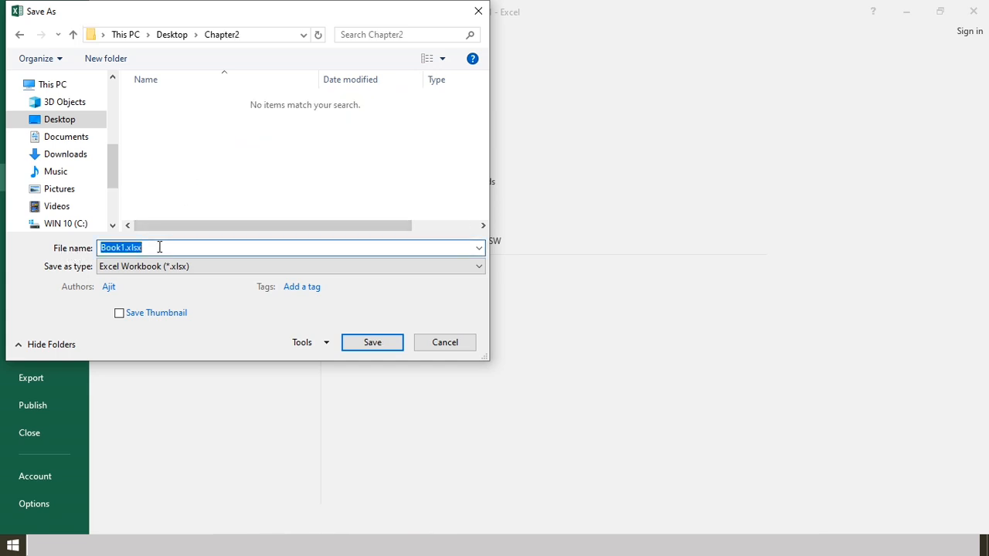
type("Contact List")
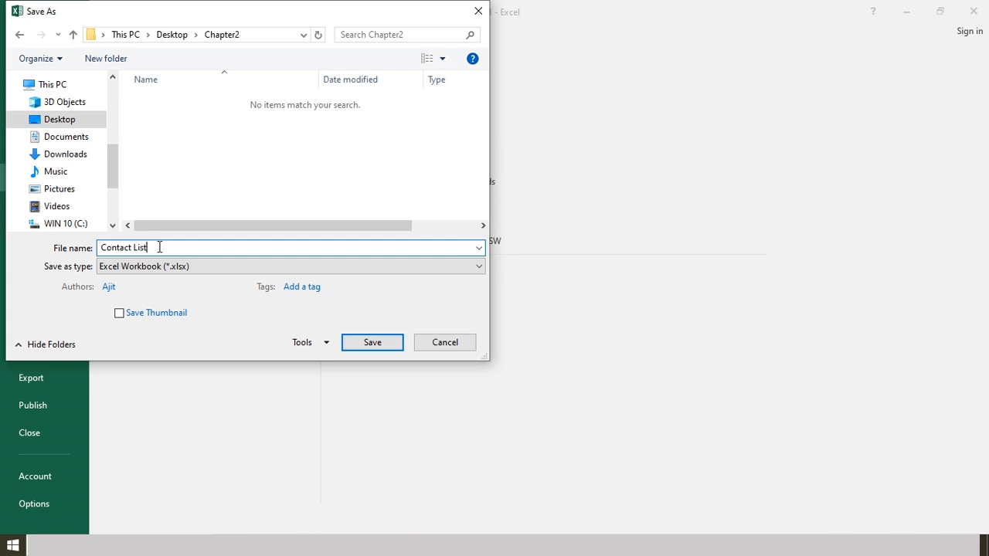
left_click(197, 270)
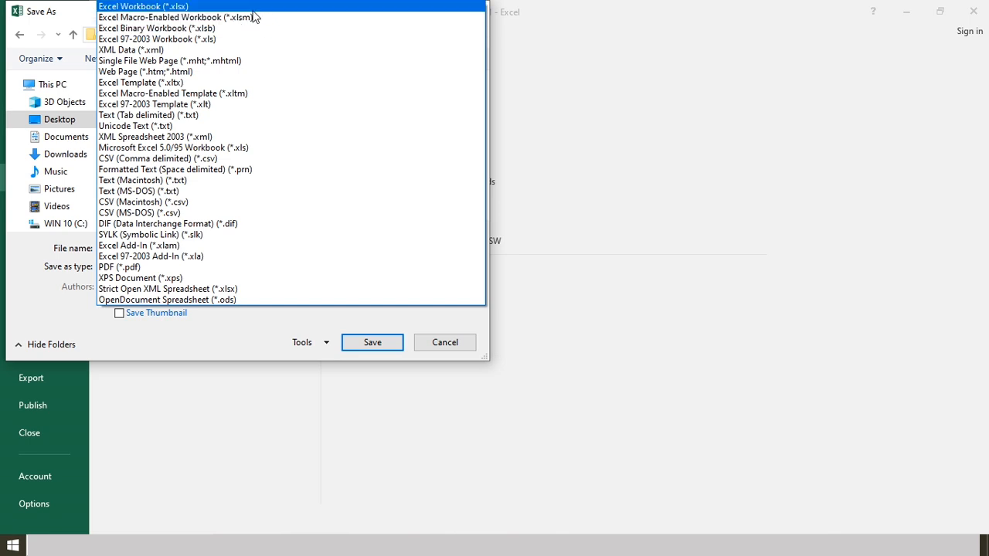
left_click(252, 8)
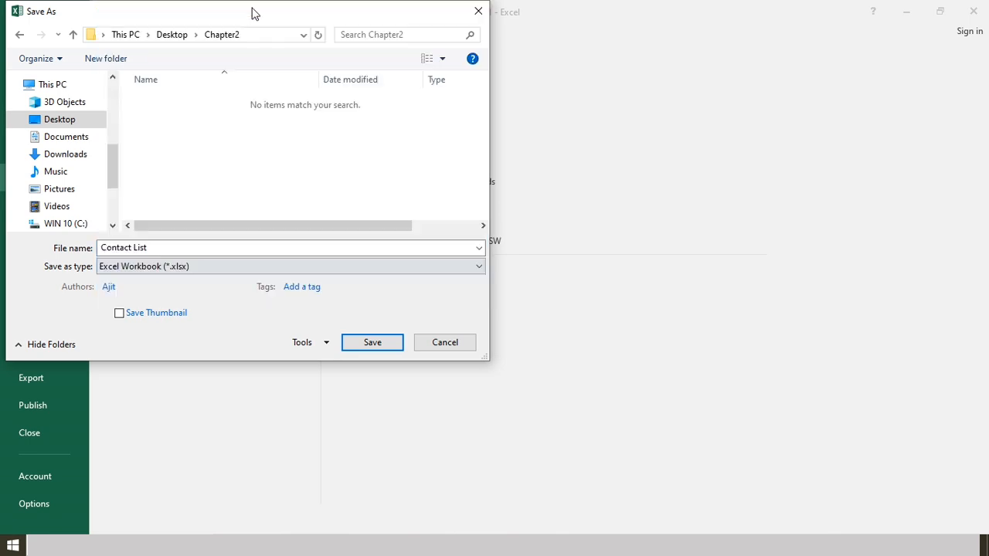
left_click(370, 343)
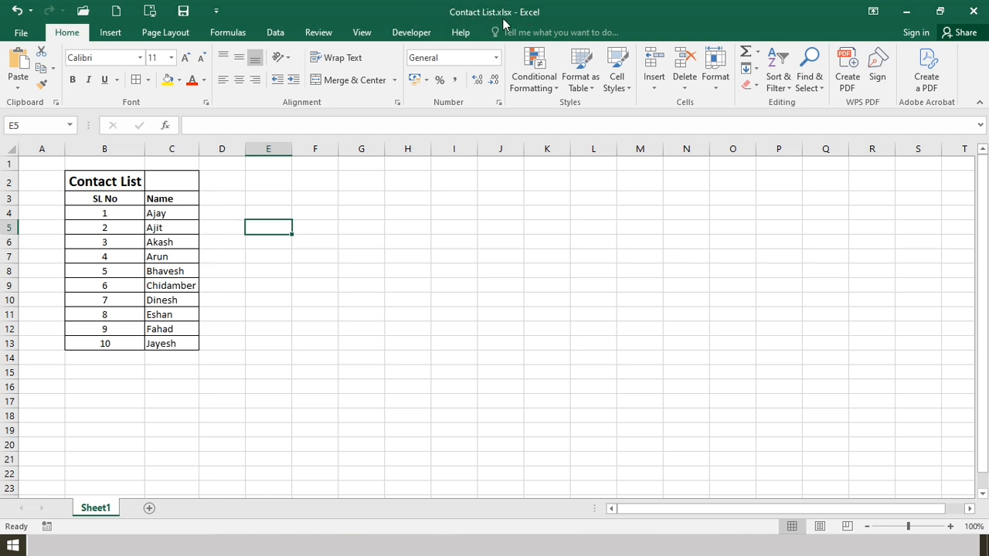
- Minimize the workbook window and open the Chapter2 folder on the Desktop to check for the saved file
left_click(904, 12)
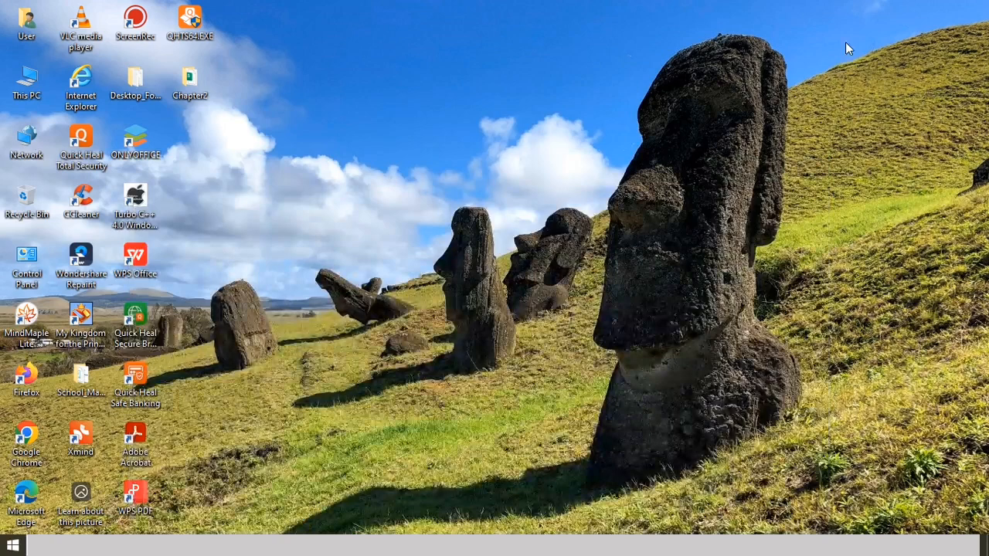
double_click(201, 93)
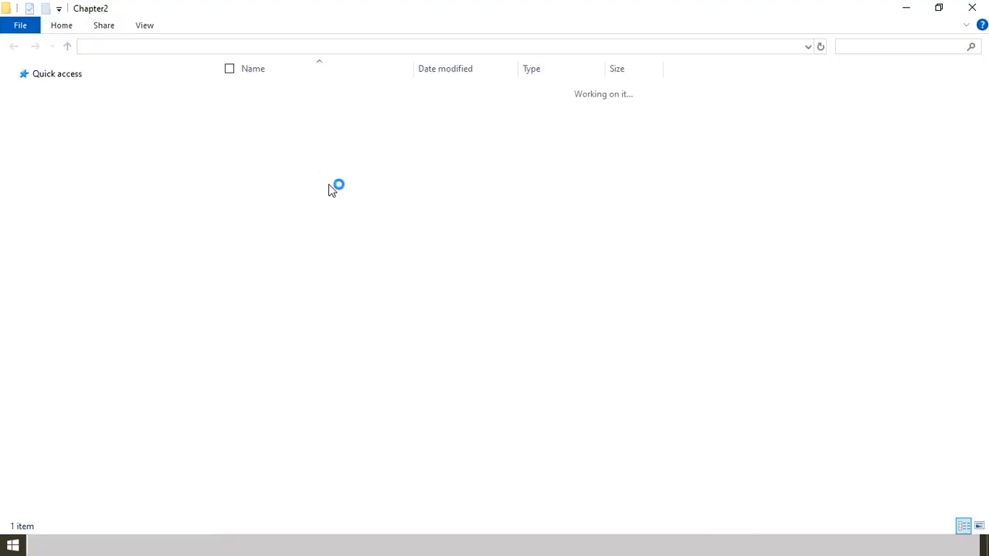